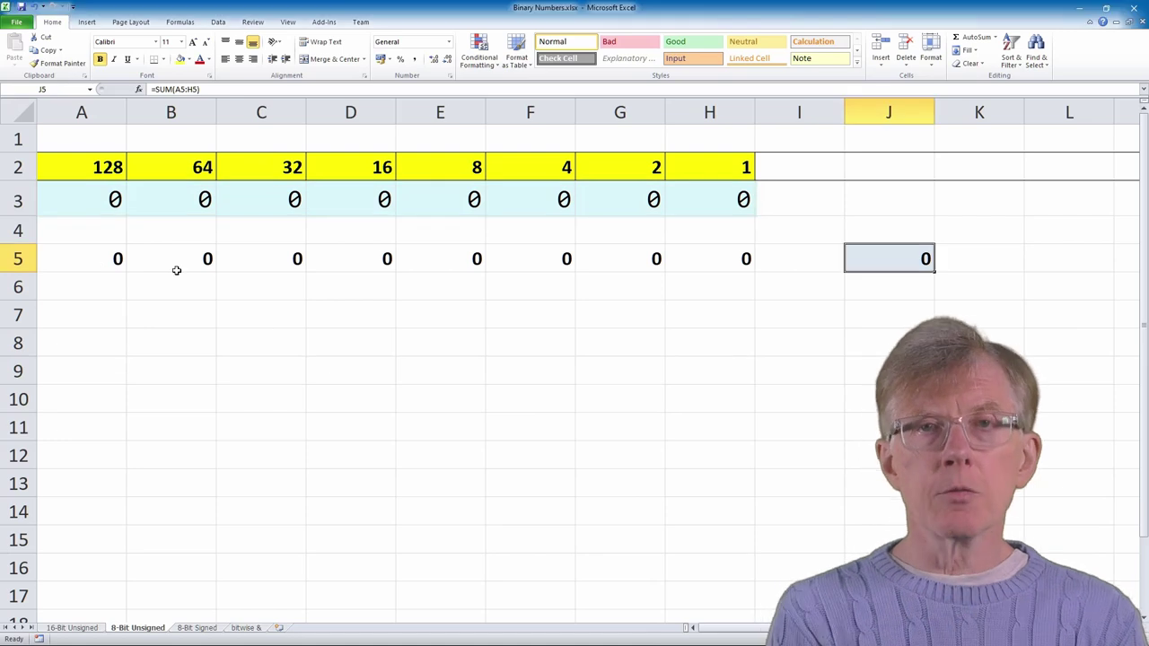
Step: Set the 128 bit in cell A3 to 1 and select the total in J5
left_click(100, 203)
type("1")
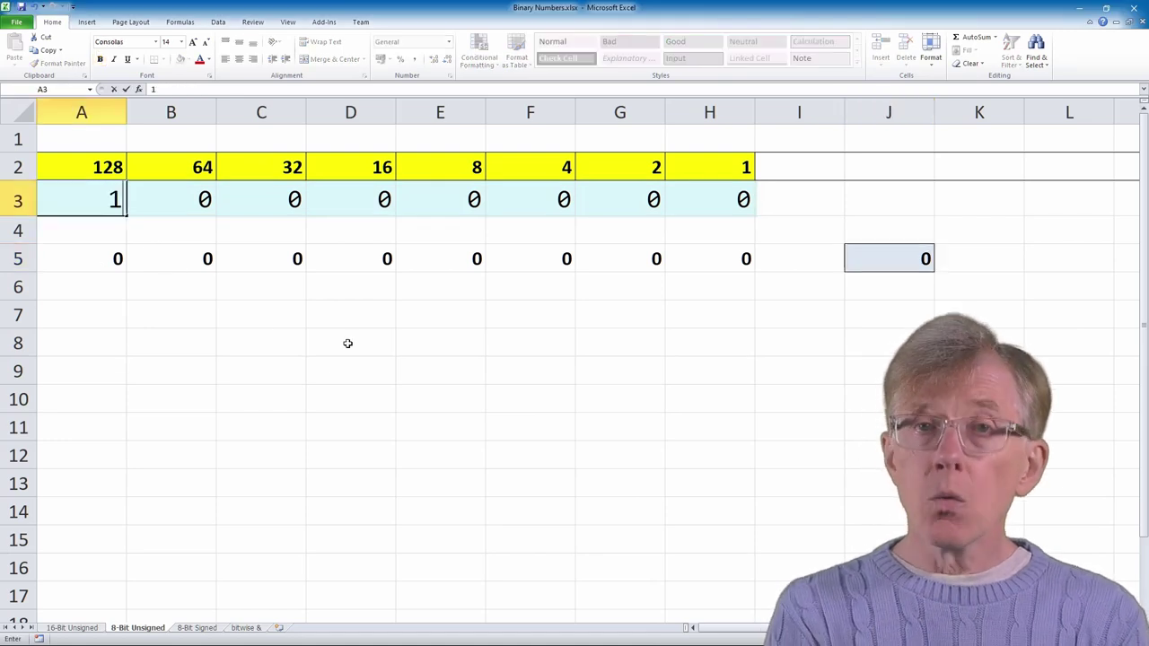
key("Return")
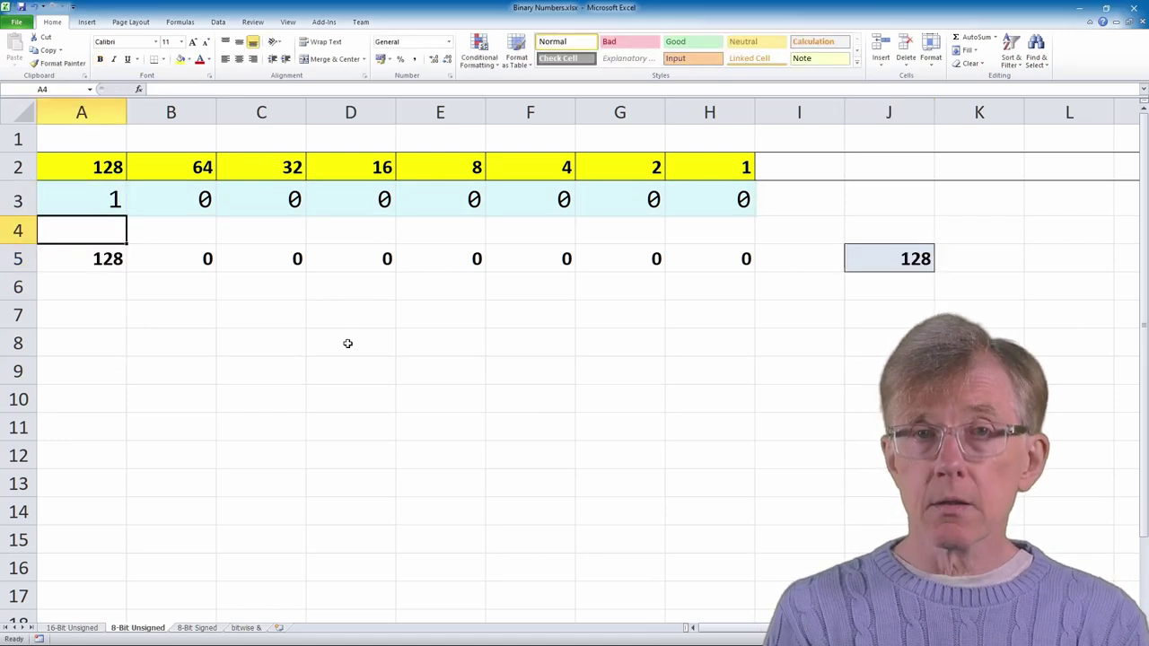
left_click(882, 255)
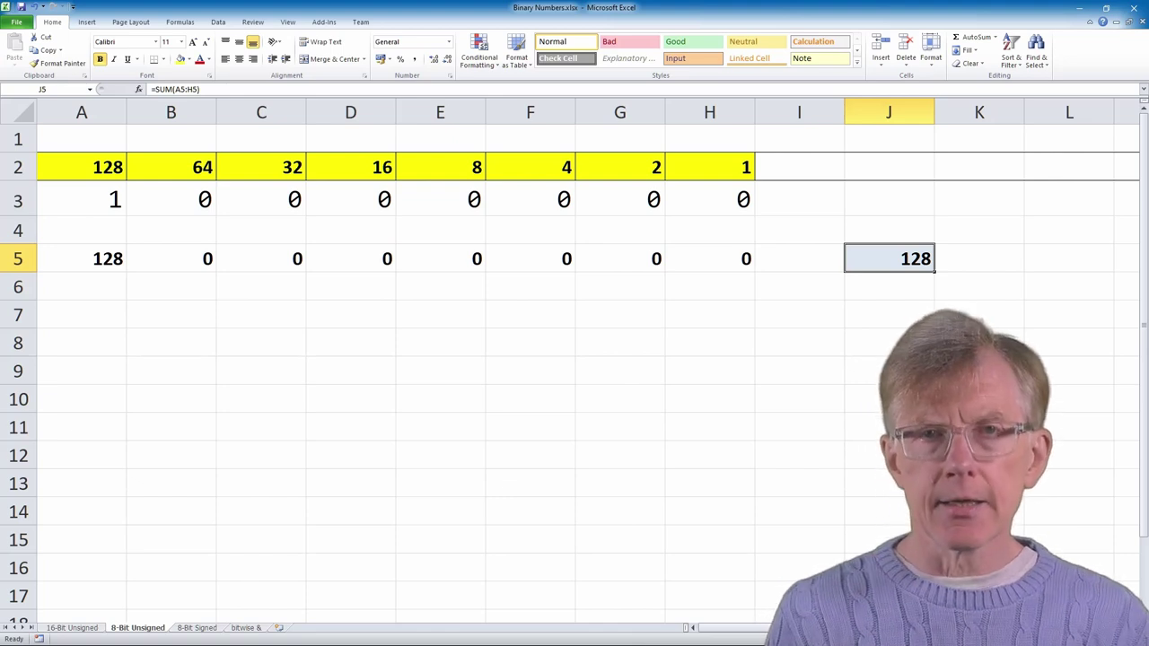
Step: On the 8-Bit Signed sheet, set the 128 bit in A3 to 1 and select the signed total in J6
left_click(196, 628)
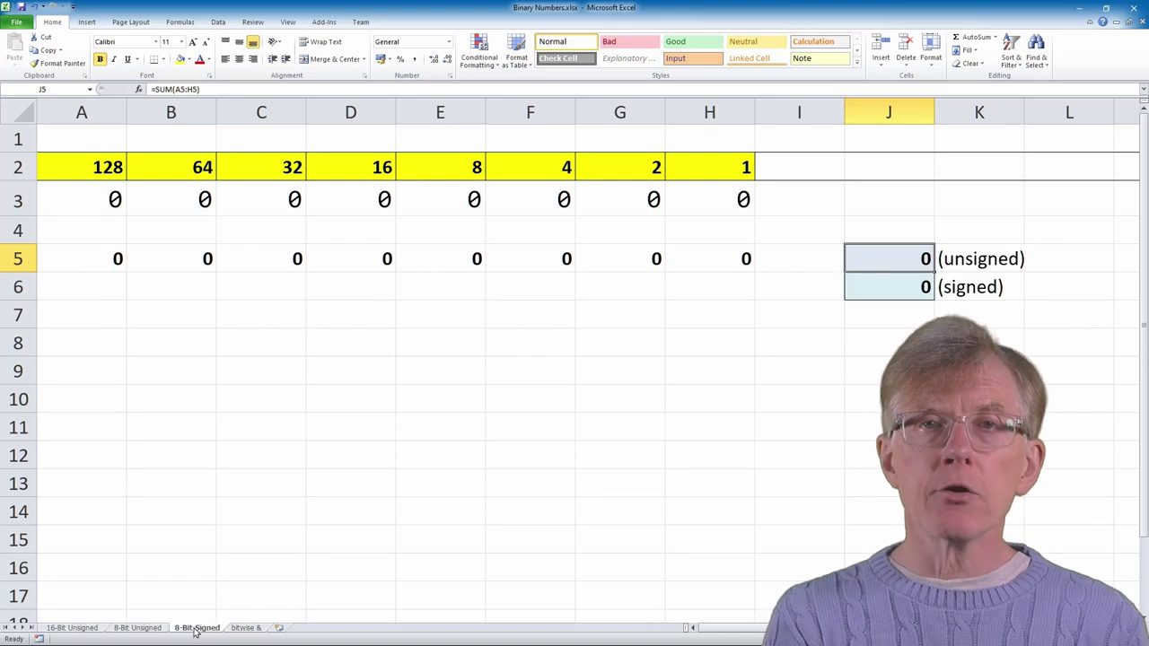
left_click(100, 205)
type("1")
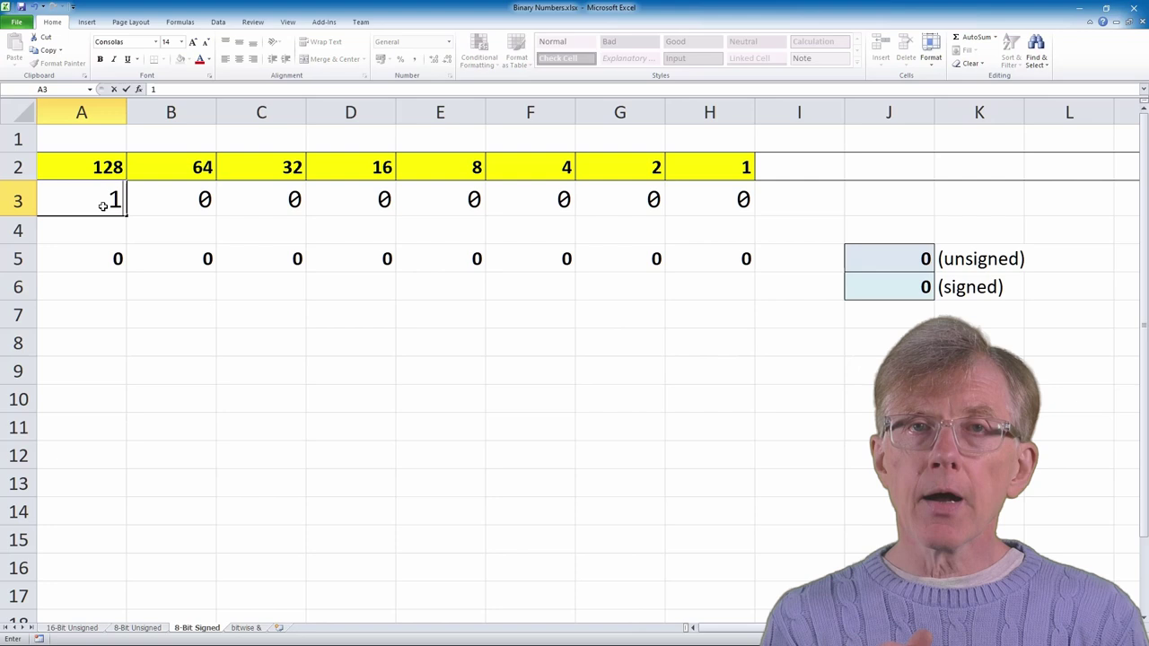
key("Return")
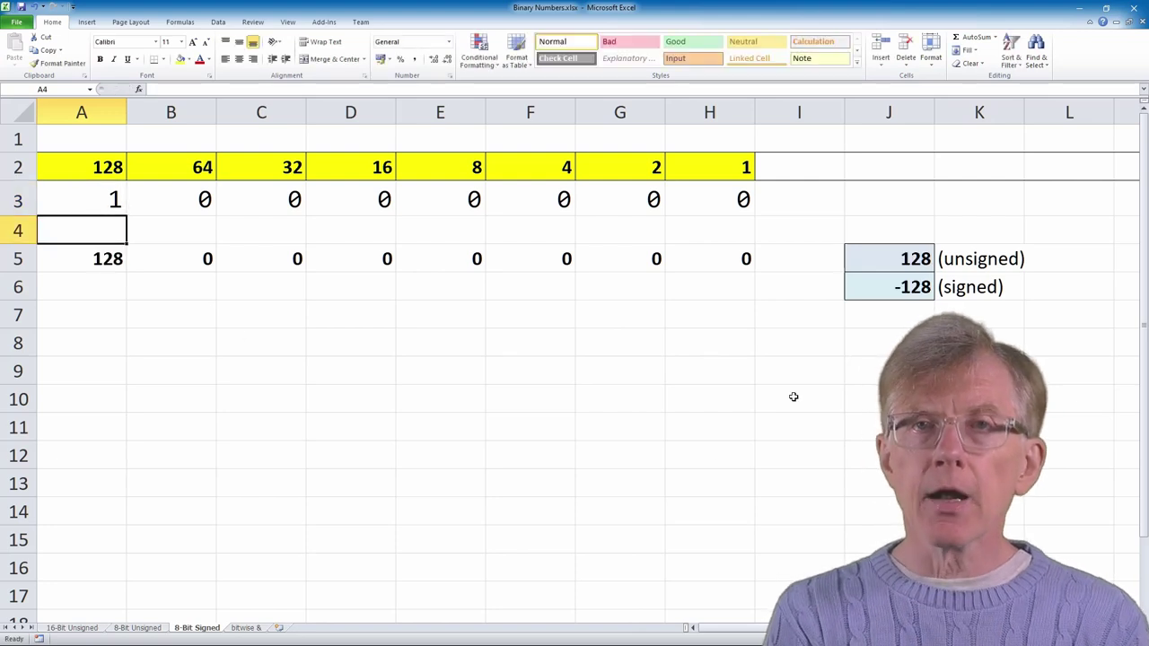
left_click(862, 290)
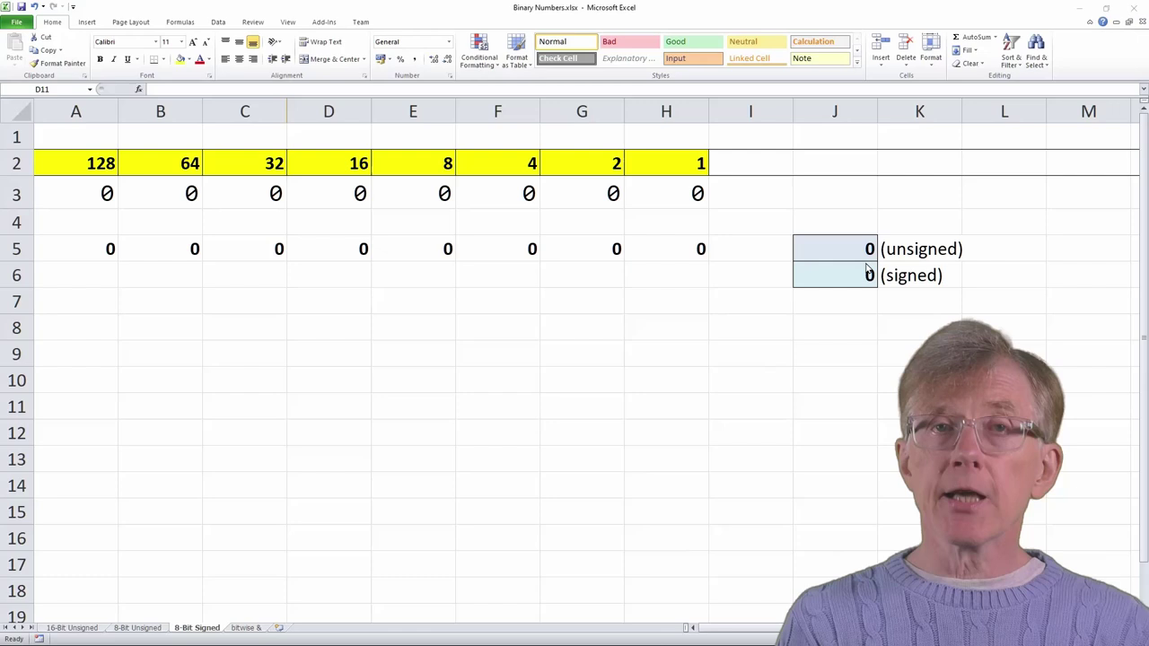
Step: Examine the formulas behind the unsigned total in J5 and the signed total in J6 without changing them
left_click(844, 252)
double_click(844, 252)
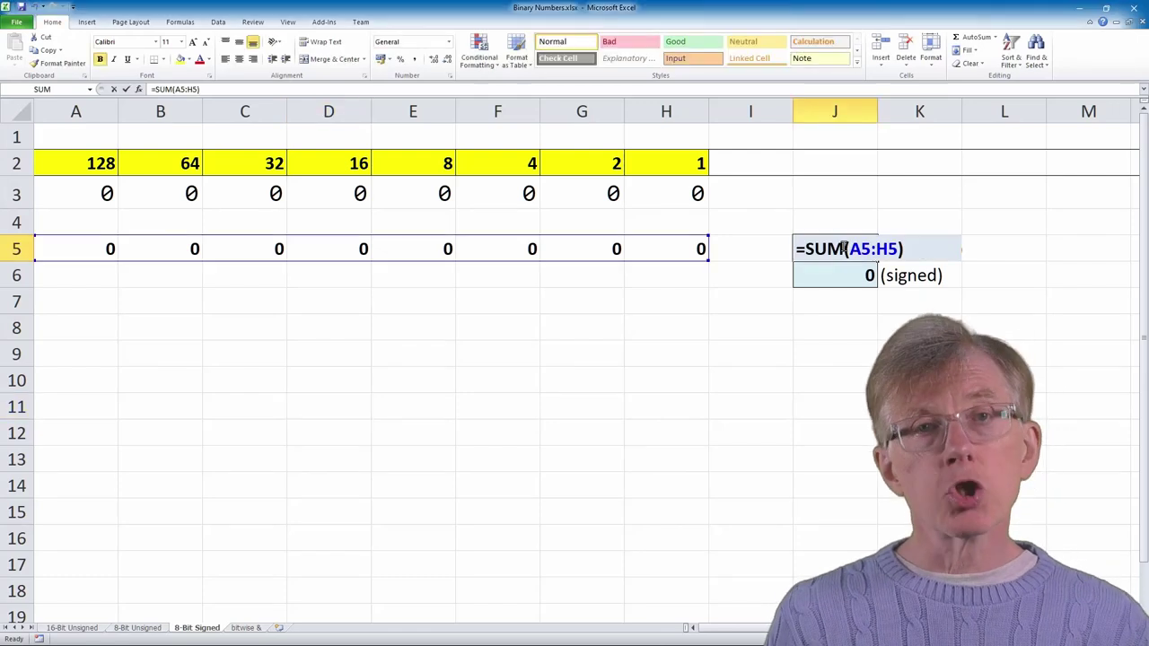
left_click(920, 458)
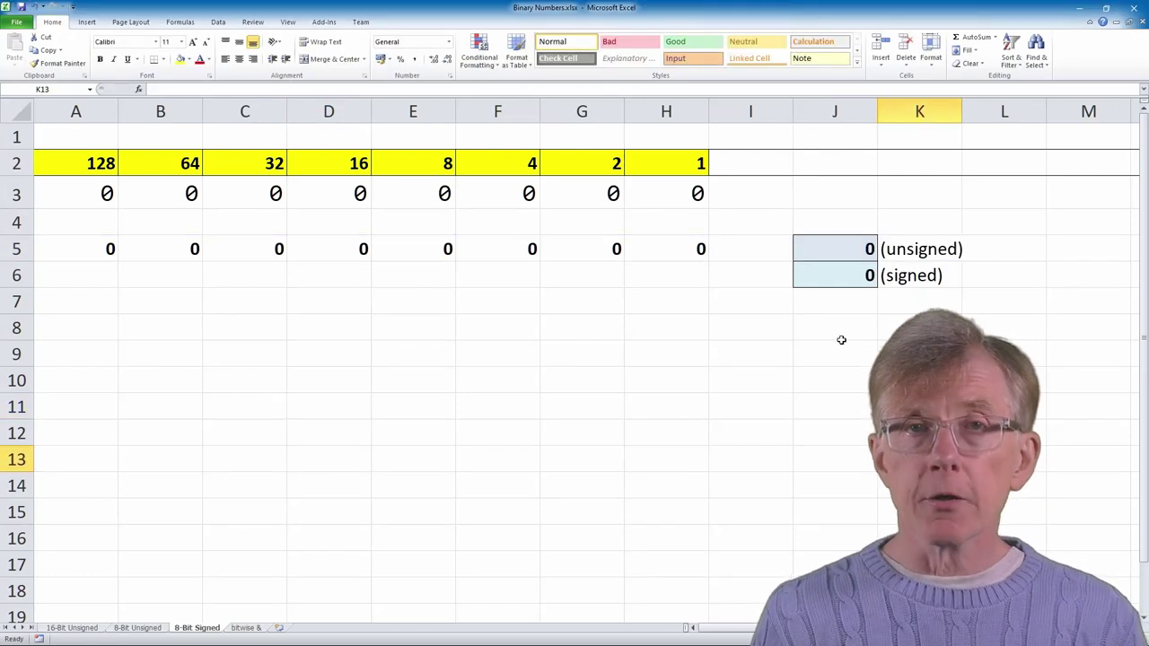
double_click(827, 284)
key("Escape")
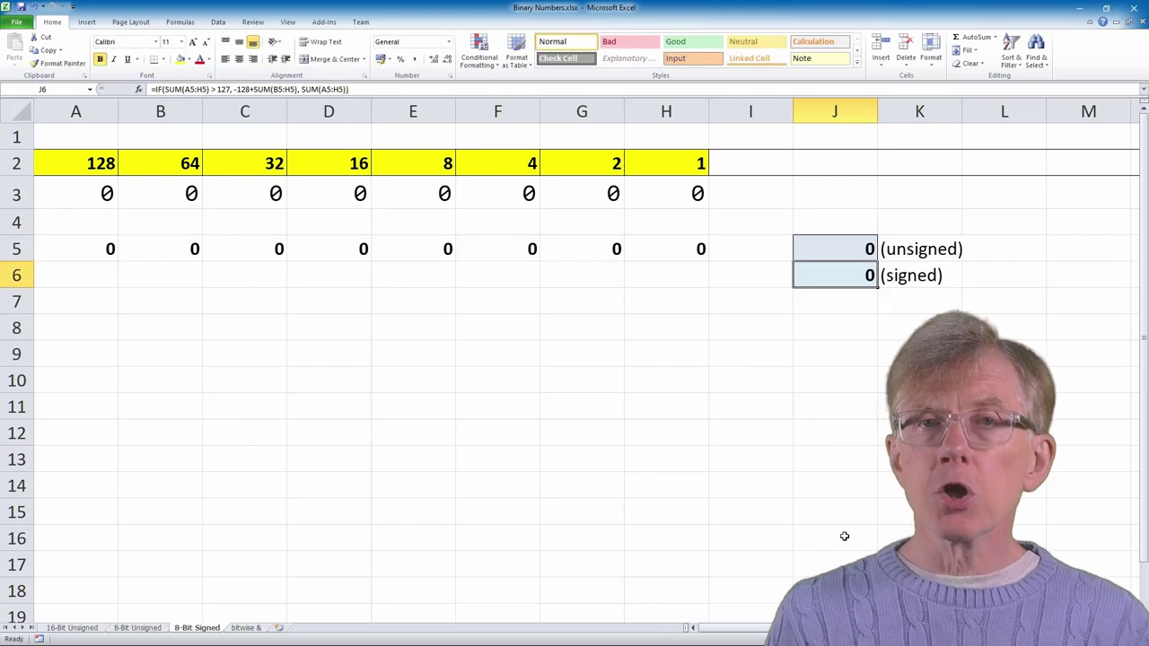
left_click(844, 536)
Step: Switch the 128 bit in cell A3 to 1 and reset it to 0
left_click(69, 192)
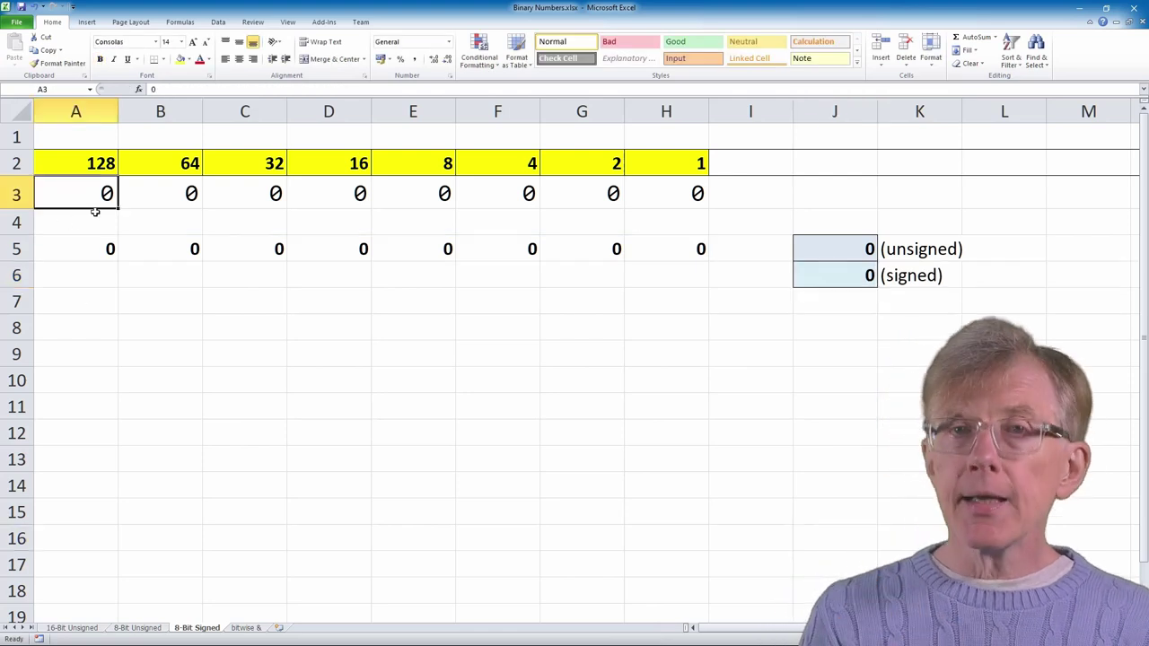
type("1")
key("Return")
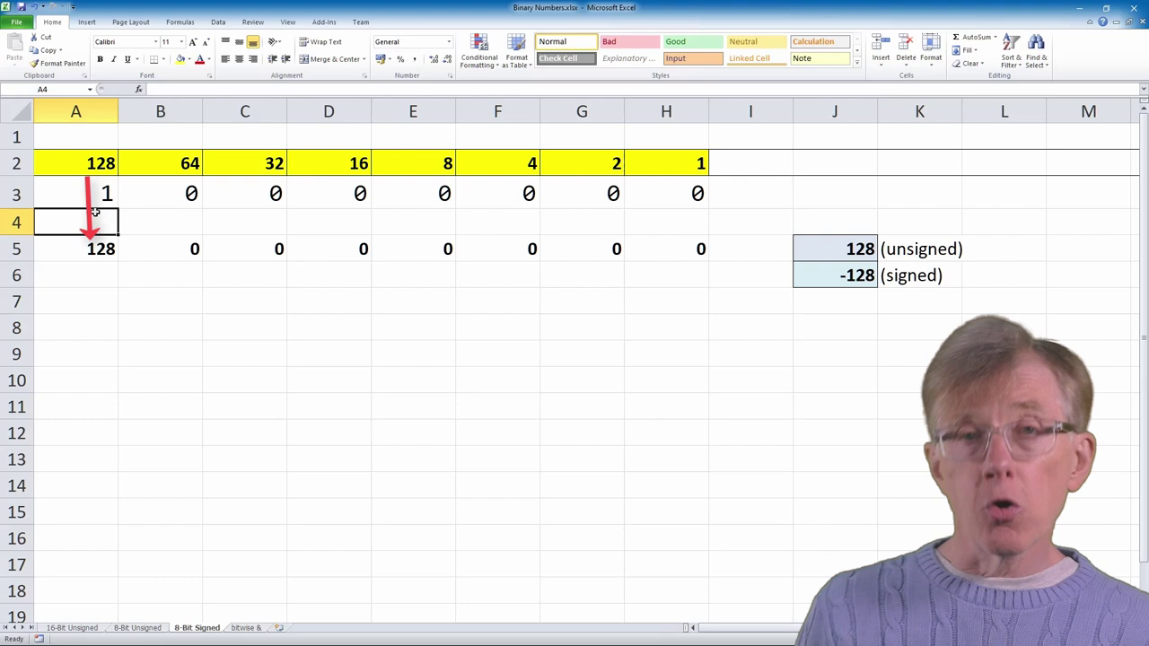
left_click(90, 197)
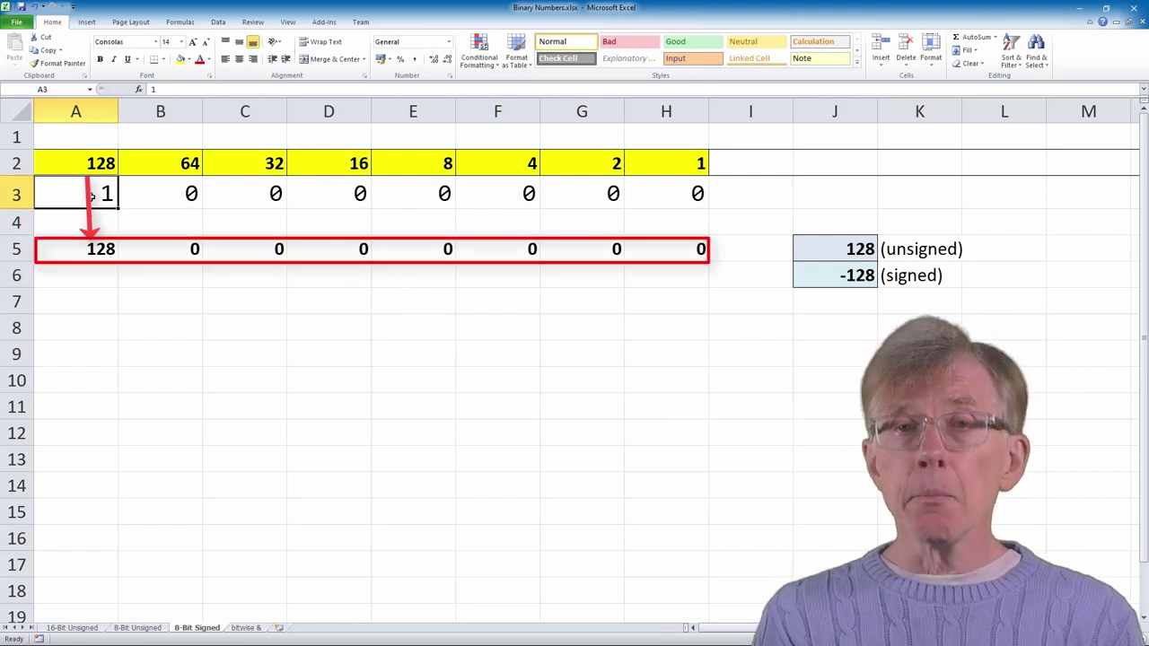
type("0")
key("Return")
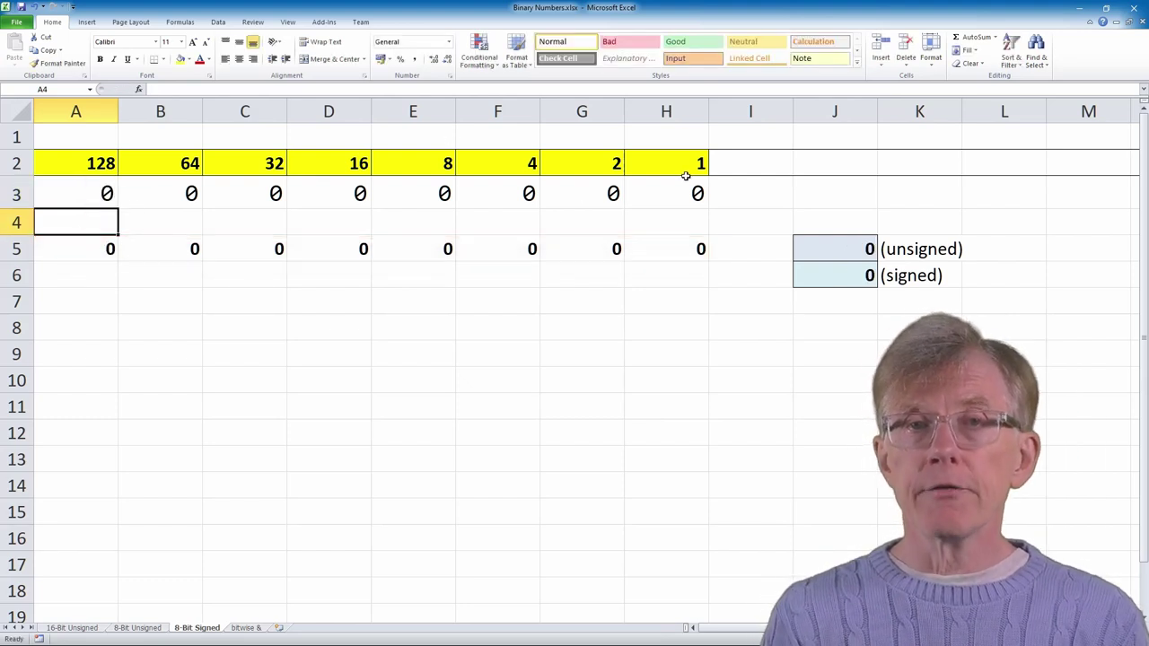
Step: Set the 1 bit in cell H3 and the 2 bit in cell G3 to 1
left_click(678, 191)
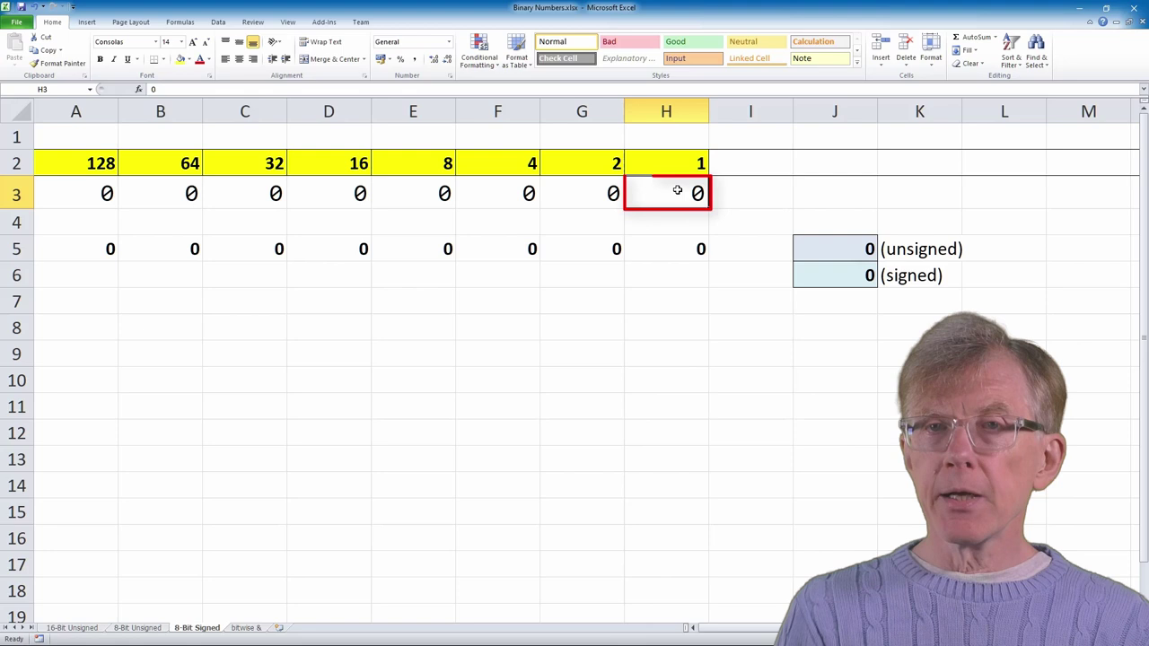
type("1")
key("Return")
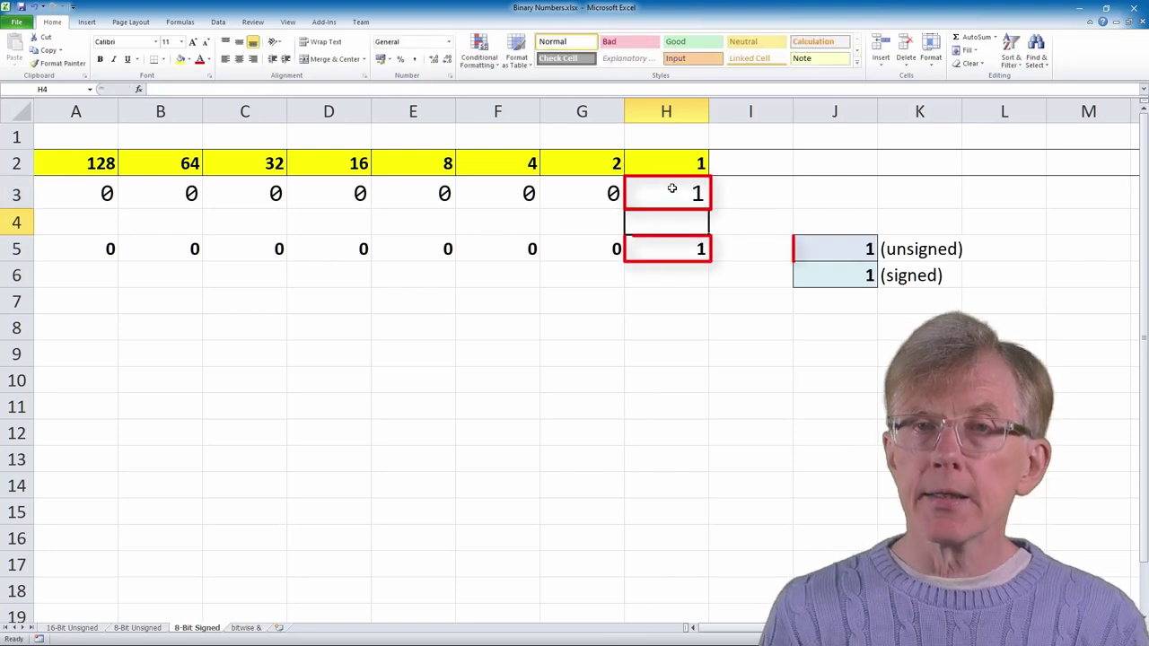
left_click(604, 194)
type("1")
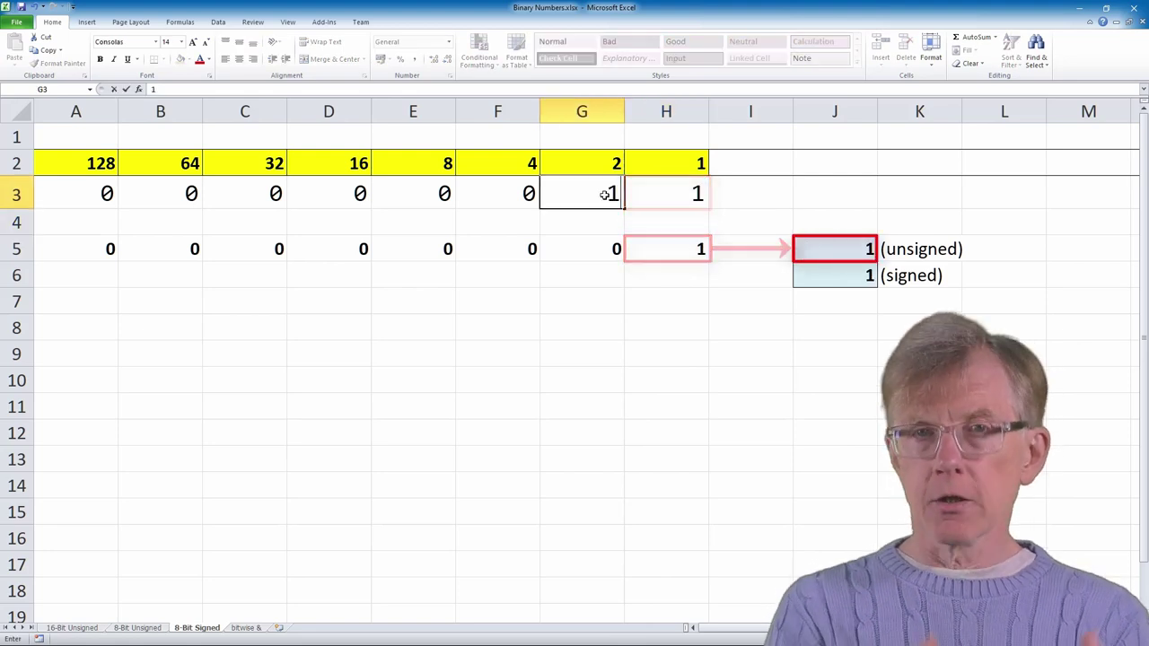
key("Return")
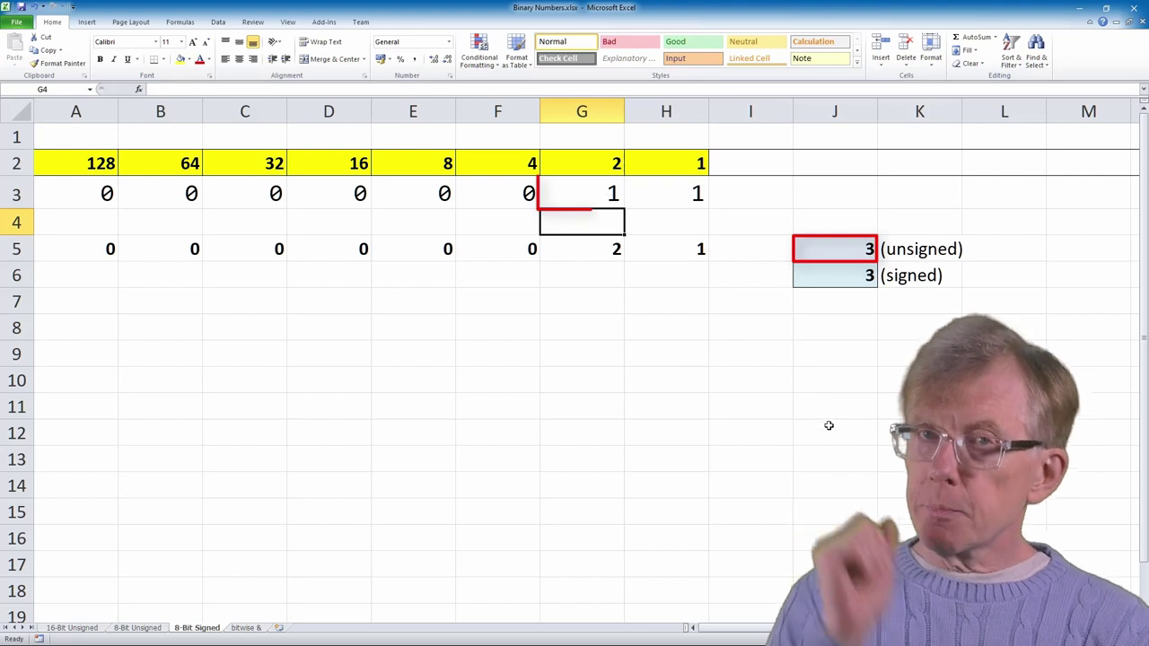
left_click(833, 458)
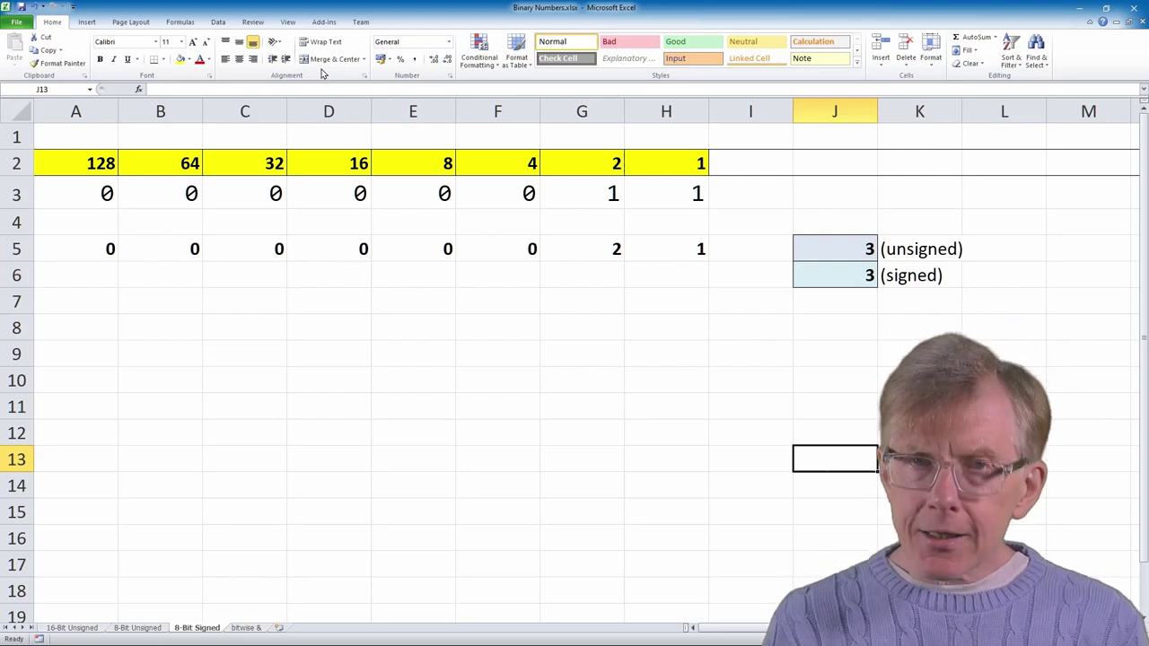
Step: Examine the formula of the unsigned total in J5 and leave it unedited
left_click(329, 537)
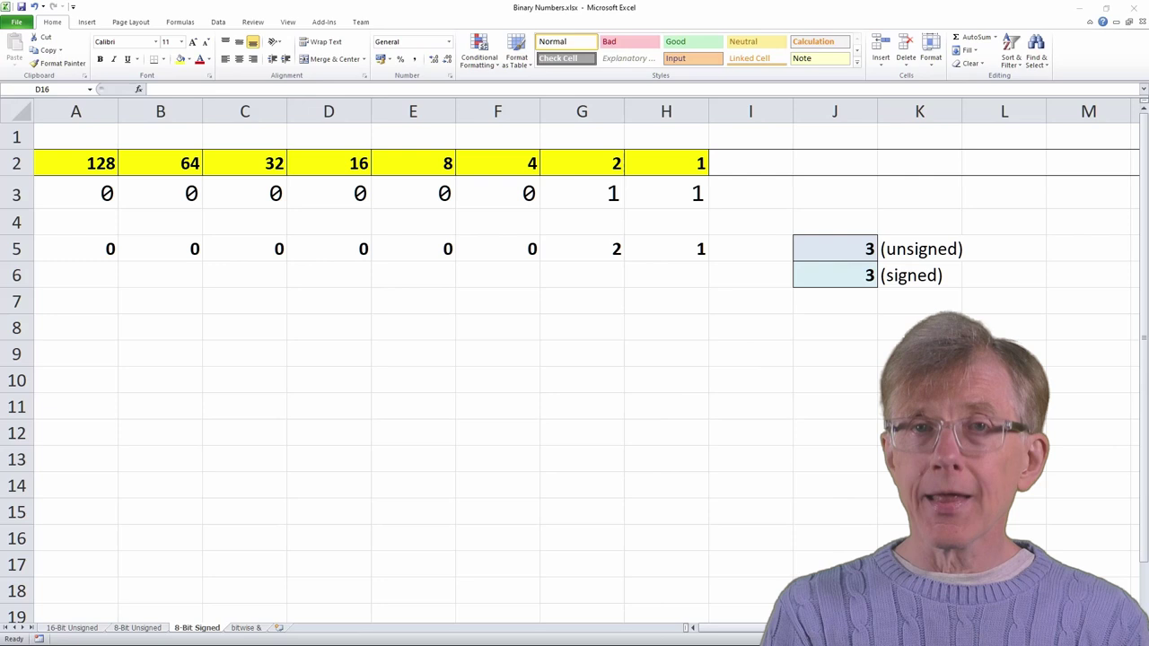
double_click(846, 249)
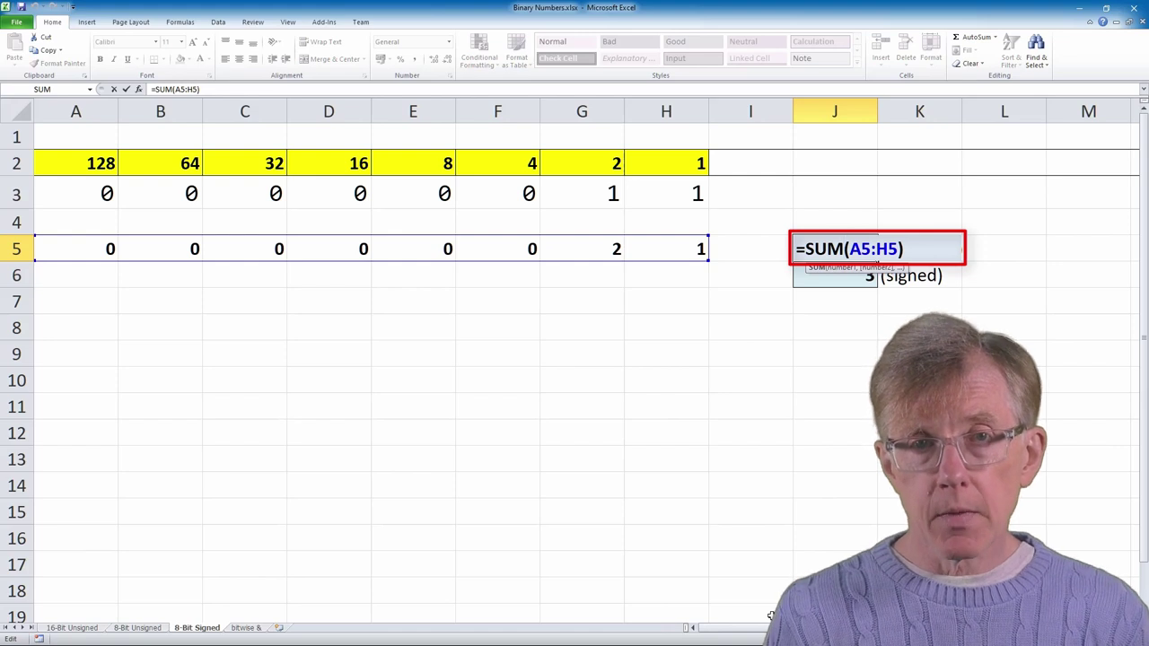
key("Escape")
Step: Set the 64, 32, 16, 8 and 4 bits in cells B3 through F3 to 1
left_click(174, 195)
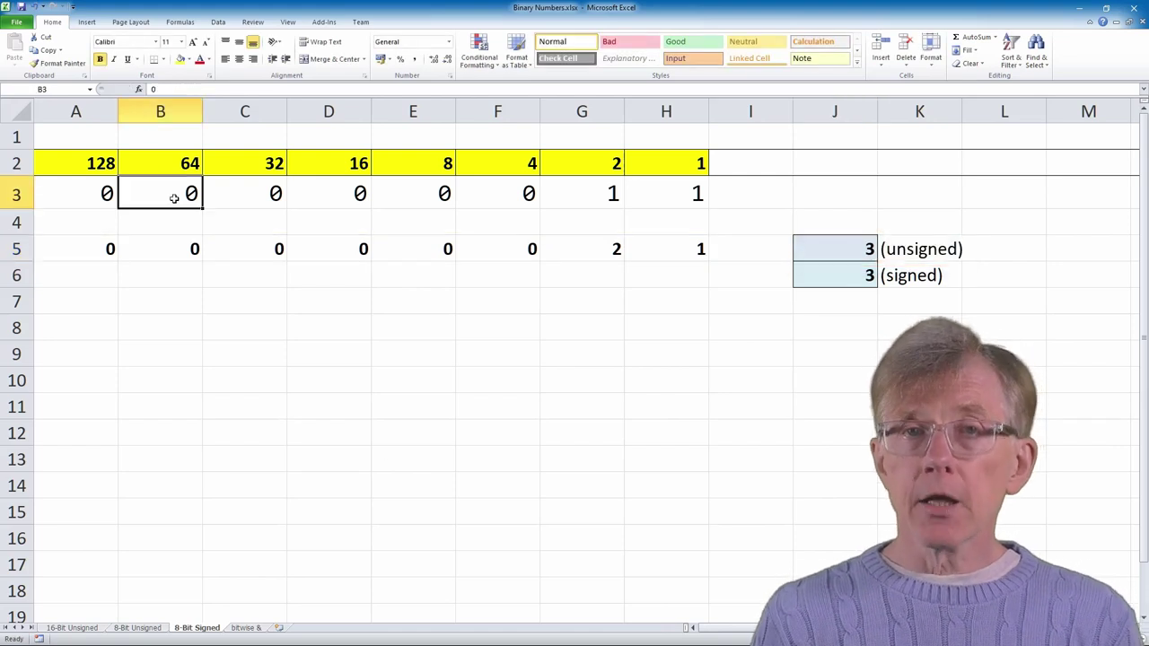
type("1")
key("Tab")
type("1")
key("Tab")
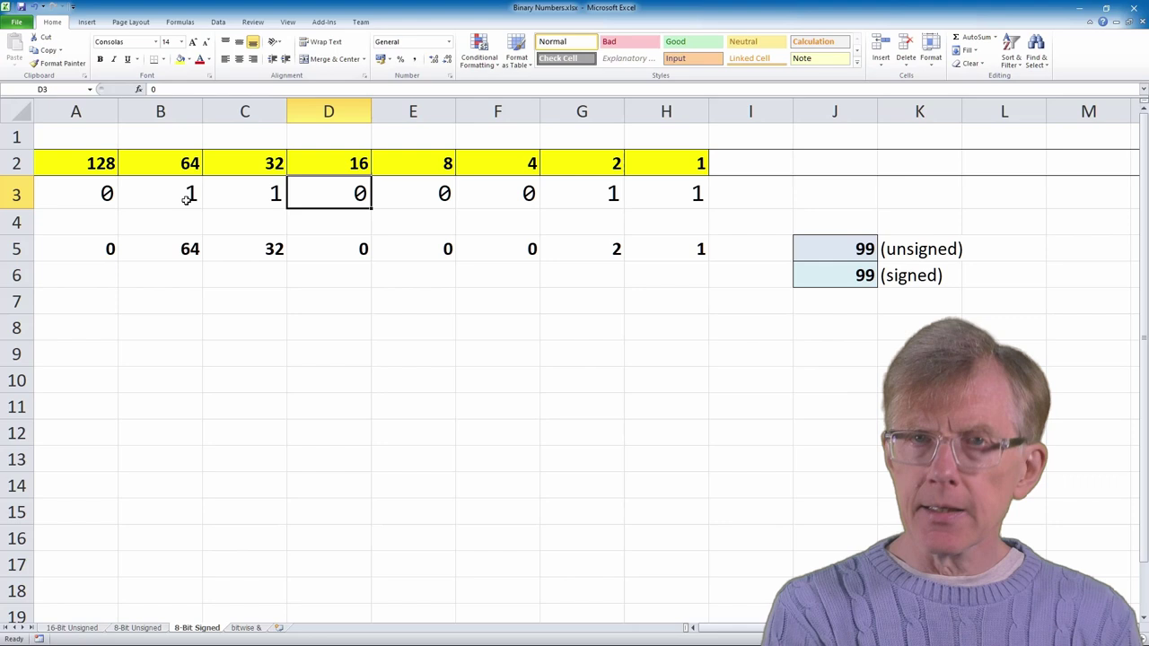
type("1")
key("Tab")
type("1")
key("Tab")
type("1")
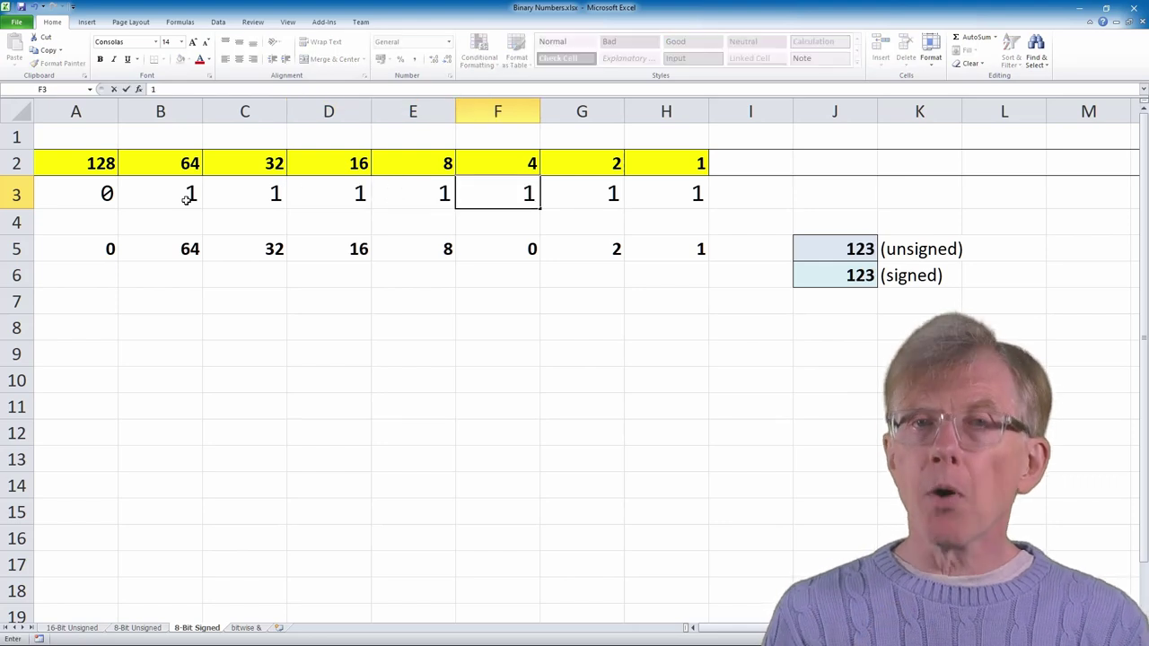
key("Return")
left_click(229, 513)
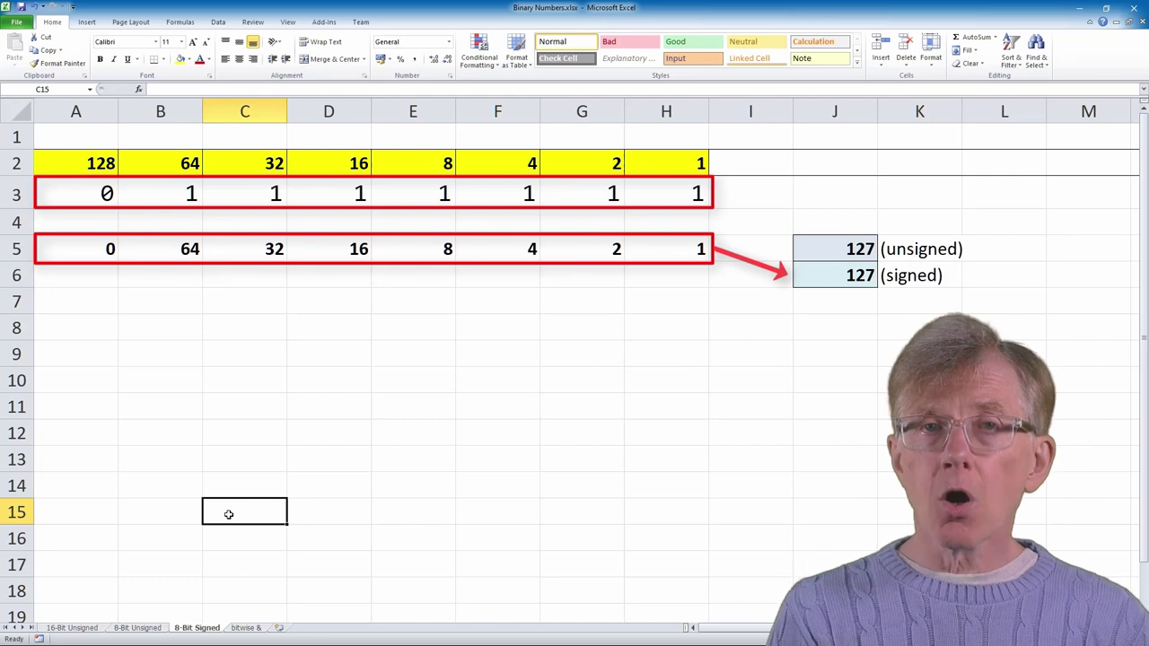
Step: Change the binary number in row 3 to 10000000, with A3 as 1 and B3 through H3 as 0
left_click(105, 199)
type("1")
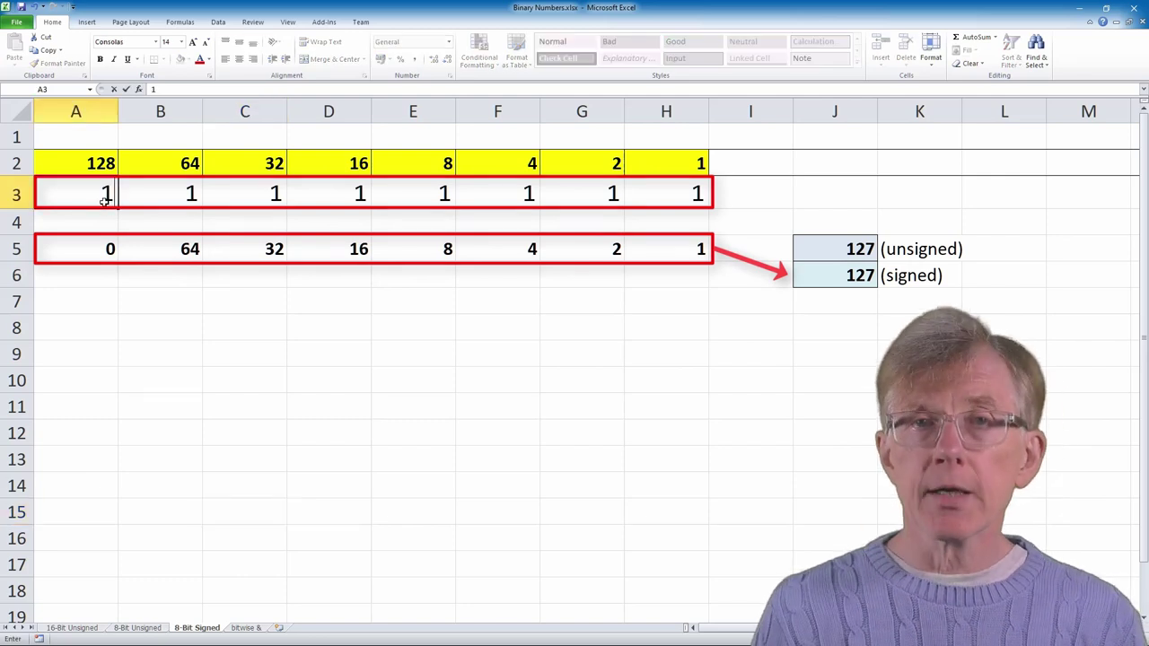
key("Tab")
type("0")
key("Tab")
type("0")
key("Tab")
type("0")
key("Tab")
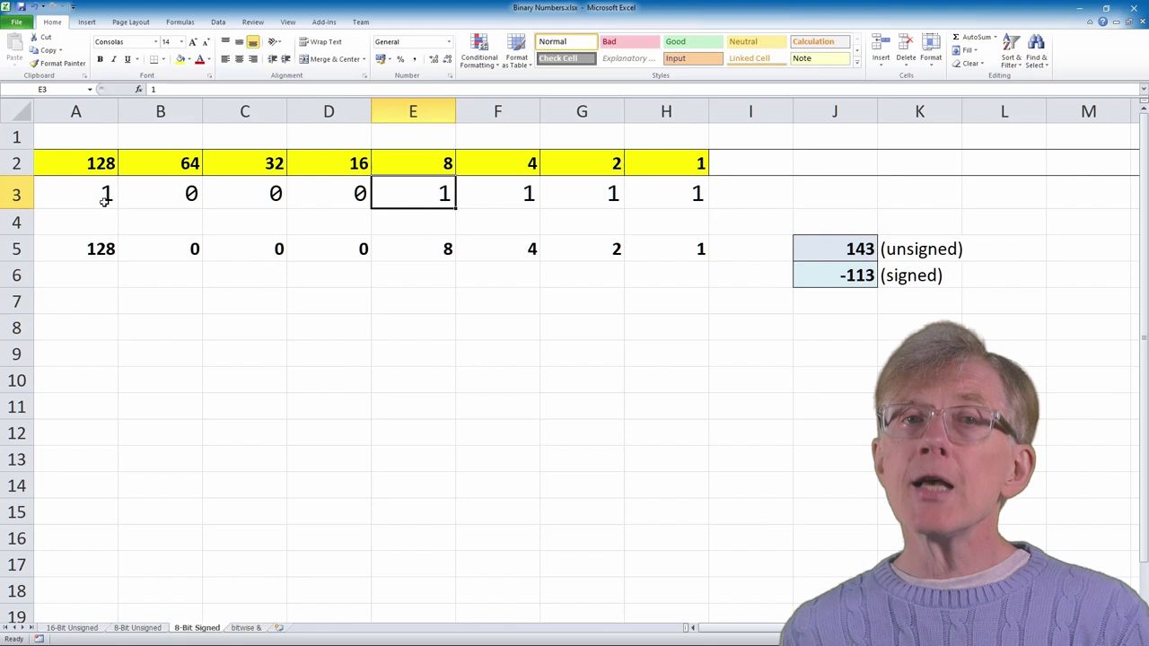
type("0")
key("Tab")
type("0")
key("Tab")
type("0")
key("Tab")
type("0")
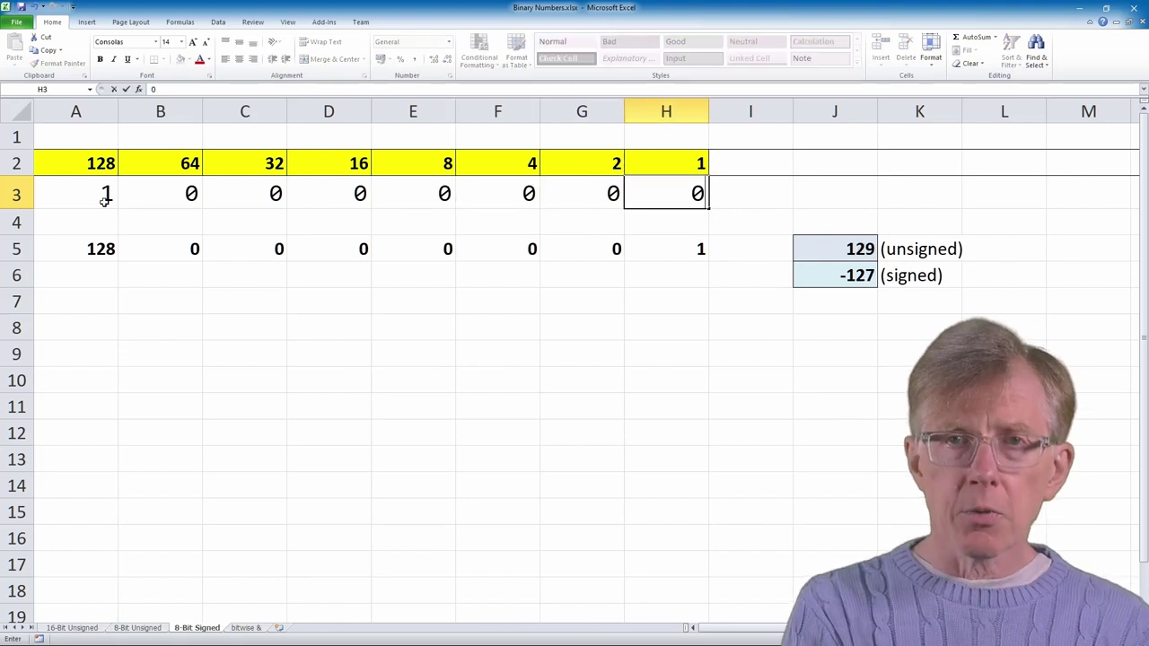
key("Return")
Step: Open the formula of the signed total in J6 for inspection
left_click(377, 510)
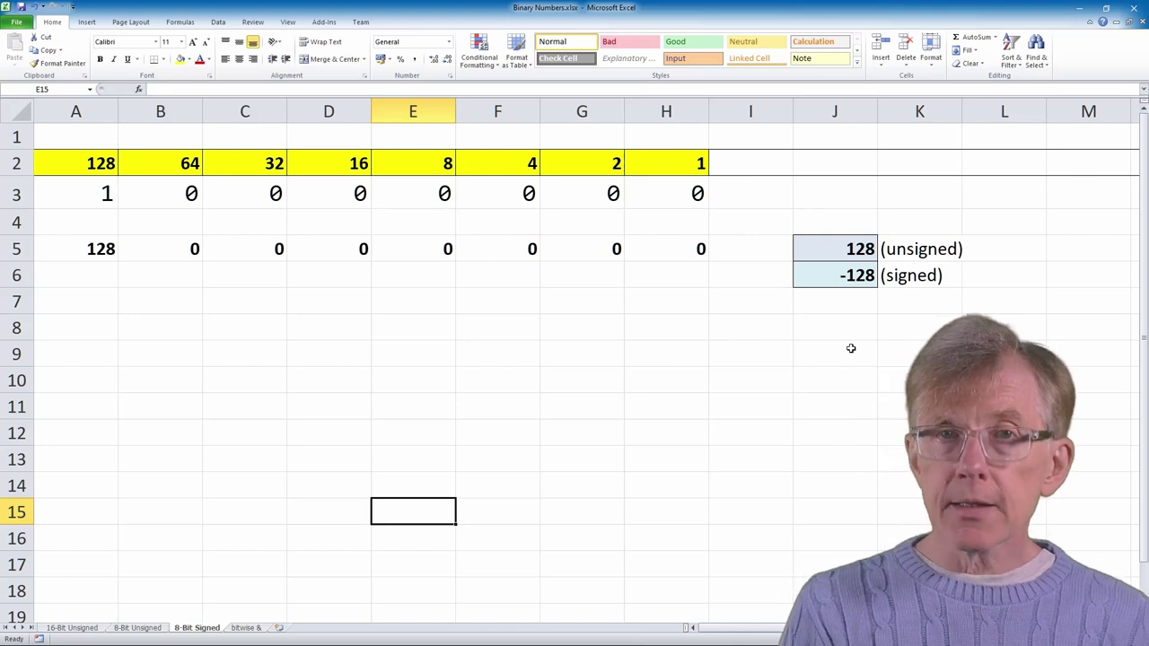
double_click(839, 278)
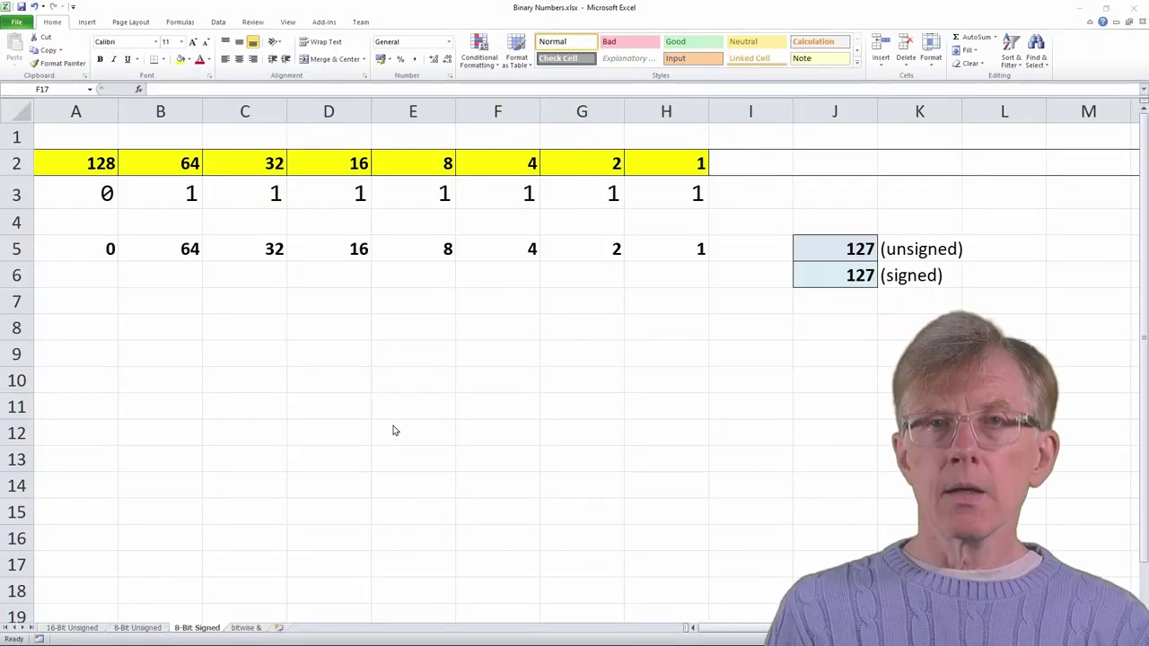
Step: Set the sign bit in A3 to 1 above the 128 result and reselect that cell
left_click(73, 198)
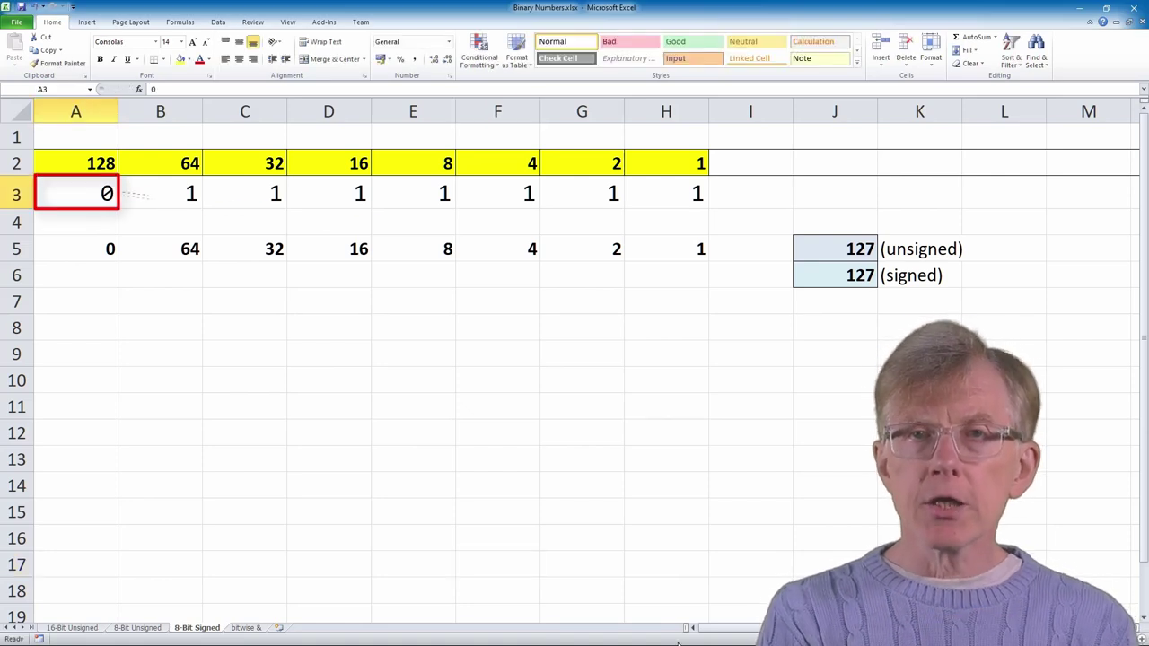
type("1")
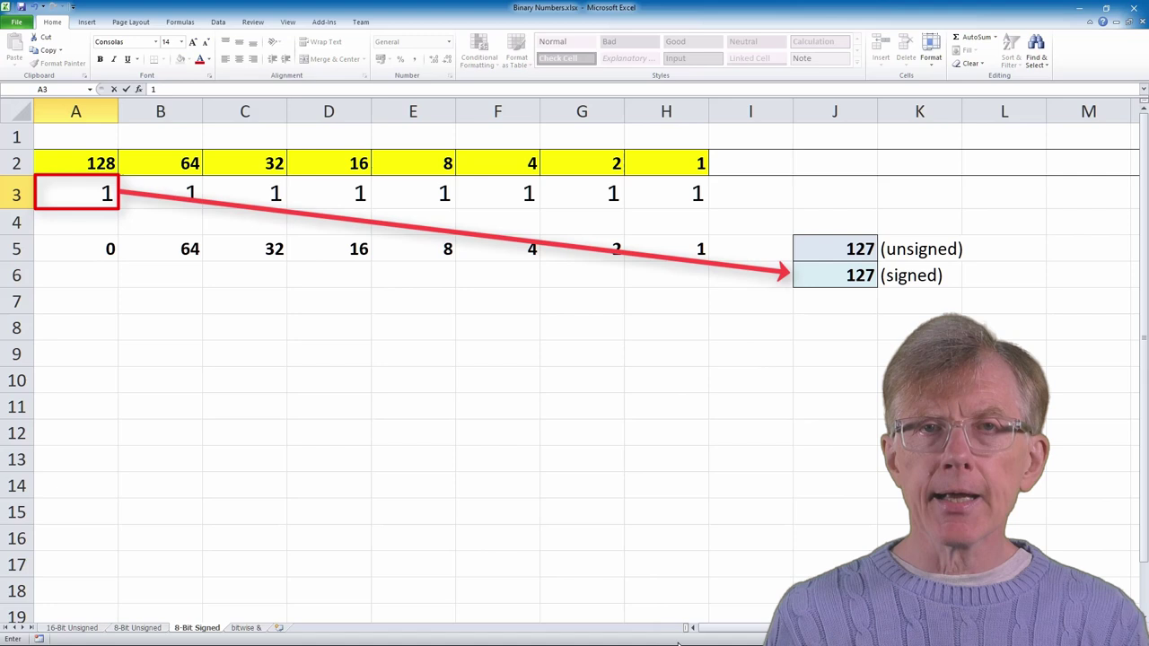
key("Return")
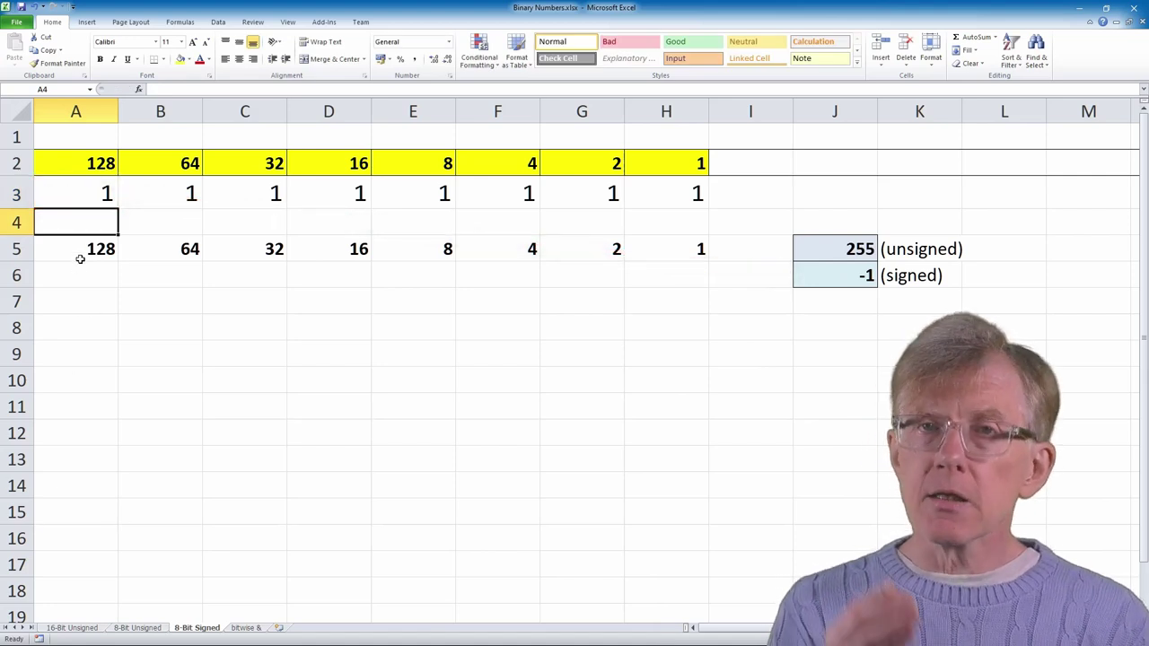
left_click(919, 564)
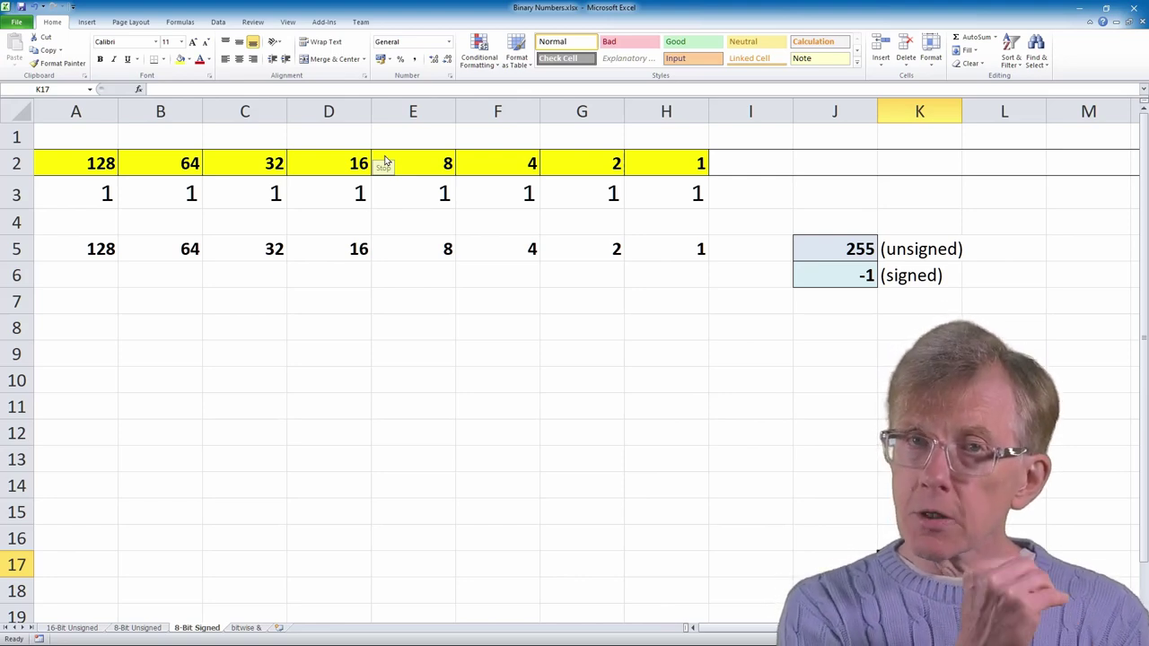
left_click(69, 196)
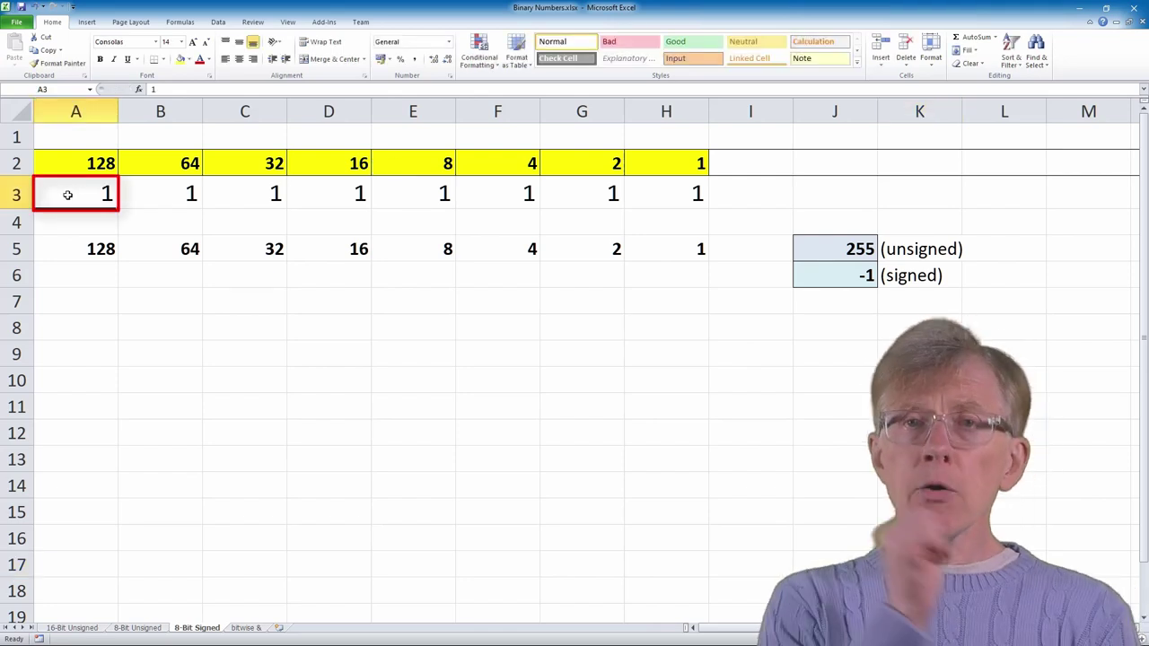
Step: Set the 128 bit in cell A3 to 0, leaving the other bits in row 3 as 1
type("0")
key("Return")
left_click(121, 545)
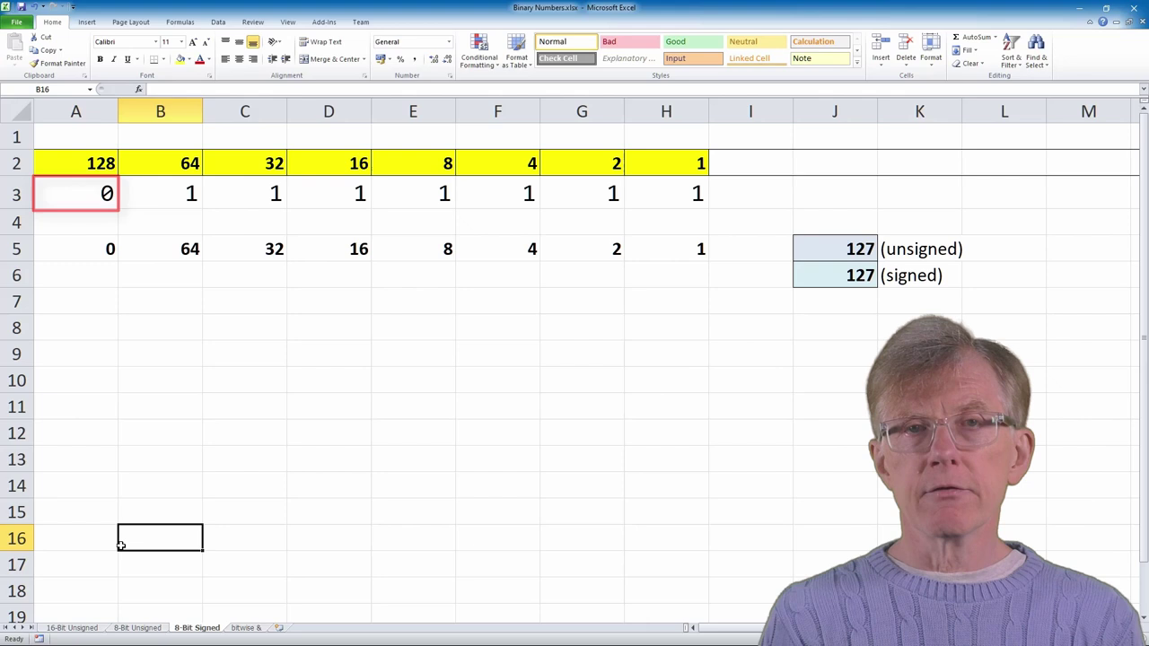
Step: Change the binary number in row 3 to 10000000 by entering 1 in A3 and 0 in B3 through H3
left_click(70, 196)
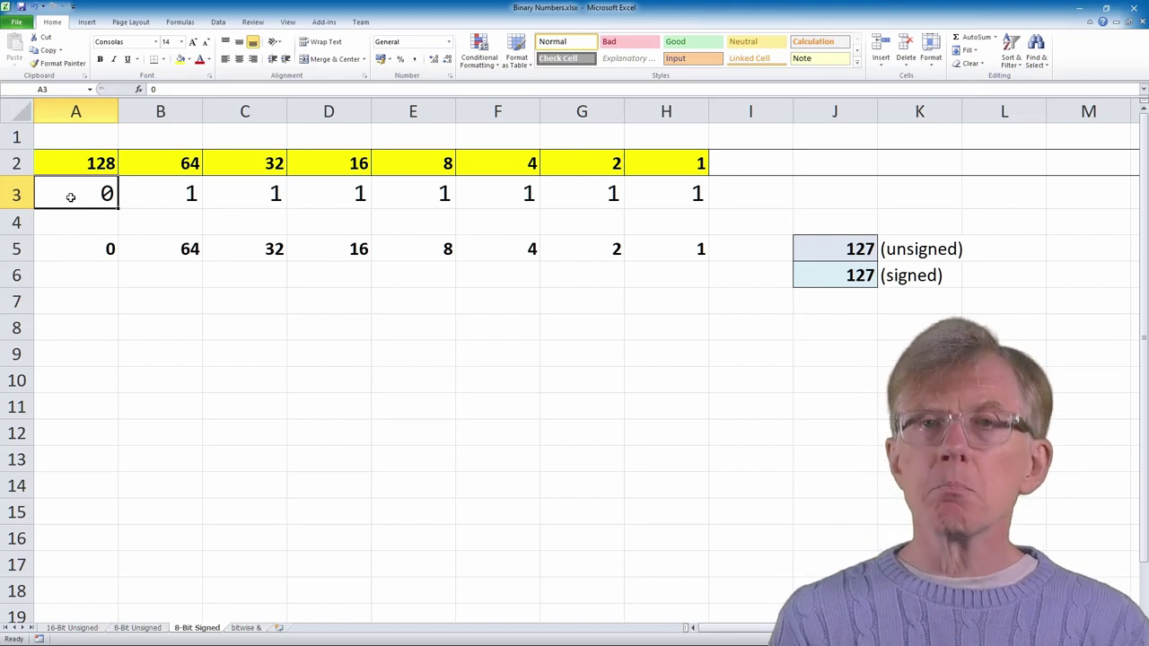
type("1")
key("Tab")
type("0")
key("Tab")
type("0")
key("Tab")
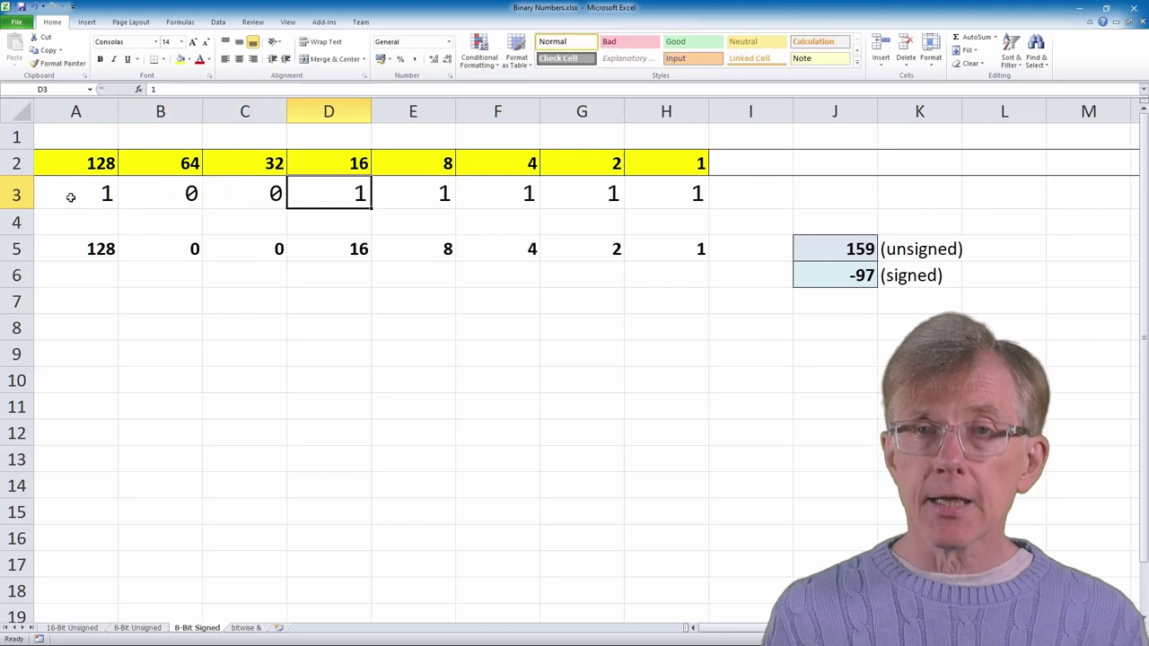
type("0")
key("Tab")
type("0")
key("Tab")
type("0")
key("Tab")
type("0")
key("Tab")
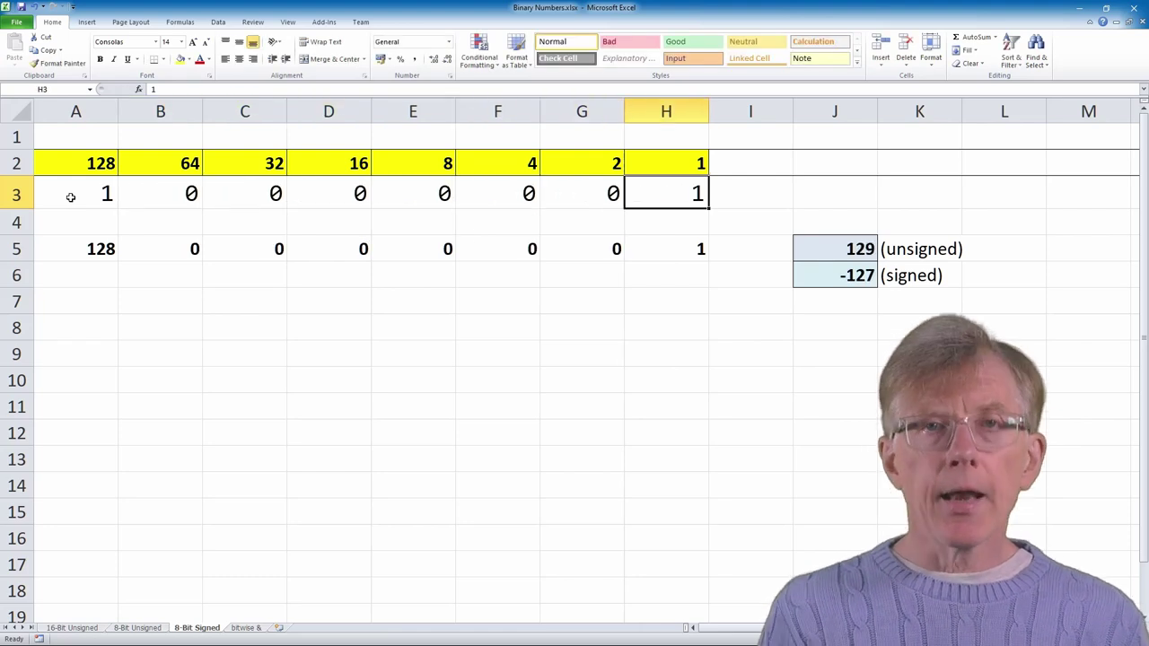
type("0")
key("Return")
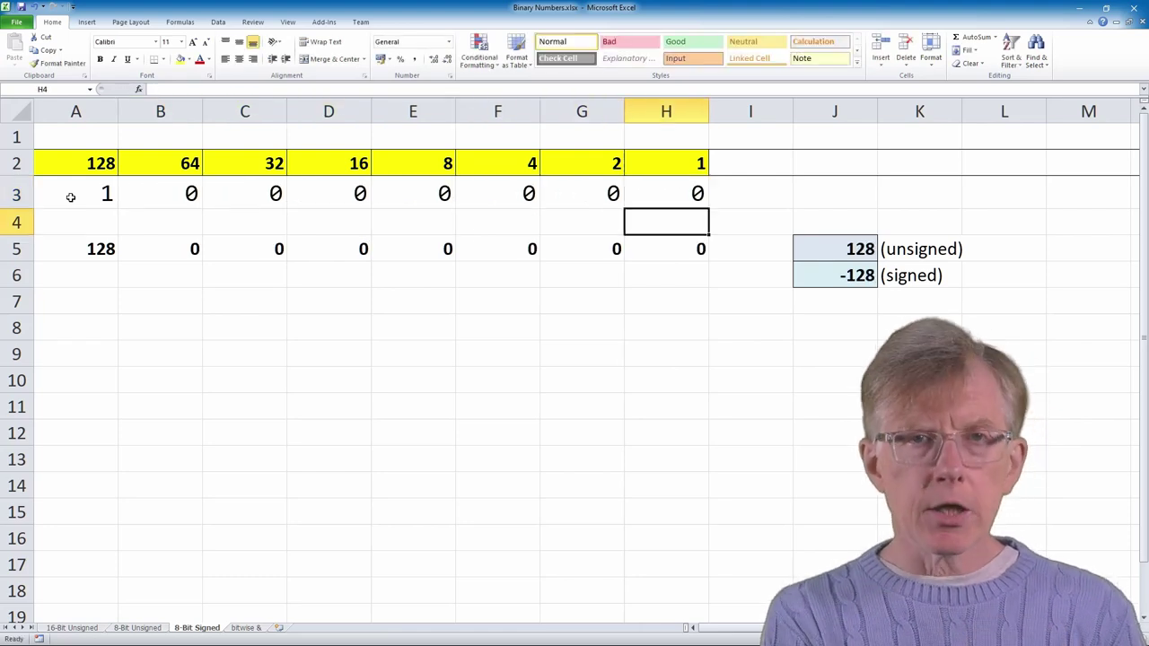
left_click(401, 536)
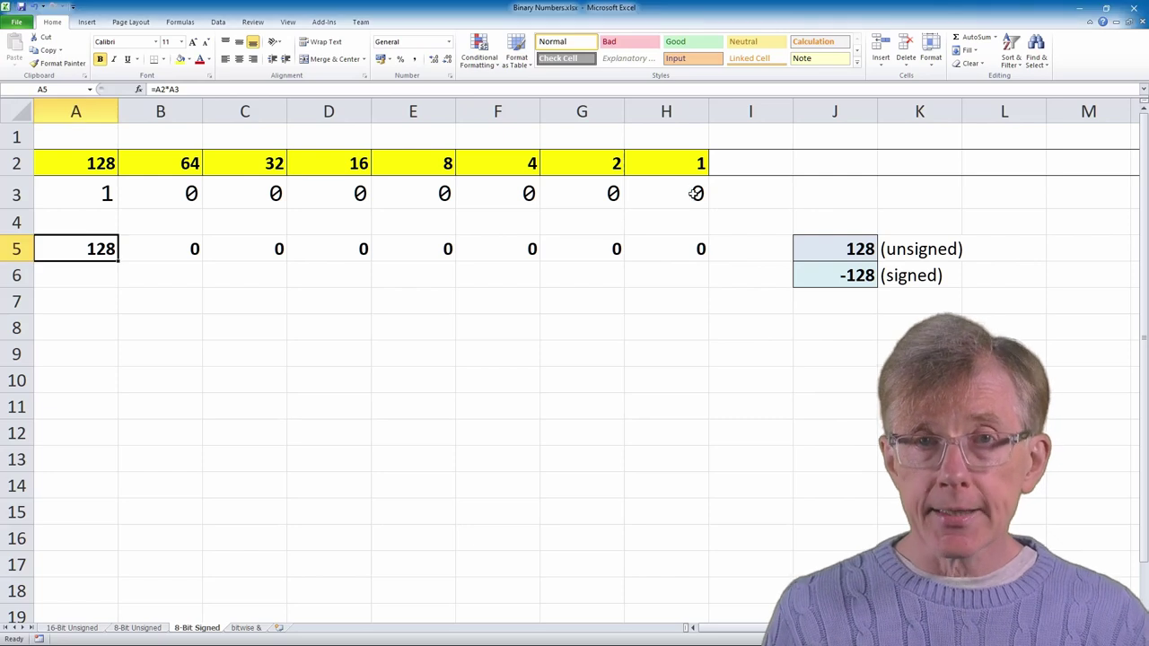
Step: Set the 1 bit in cell H3 to 1 so row 3 reads 10000001, and move the selection to an empty cell
left_click(695, 193)
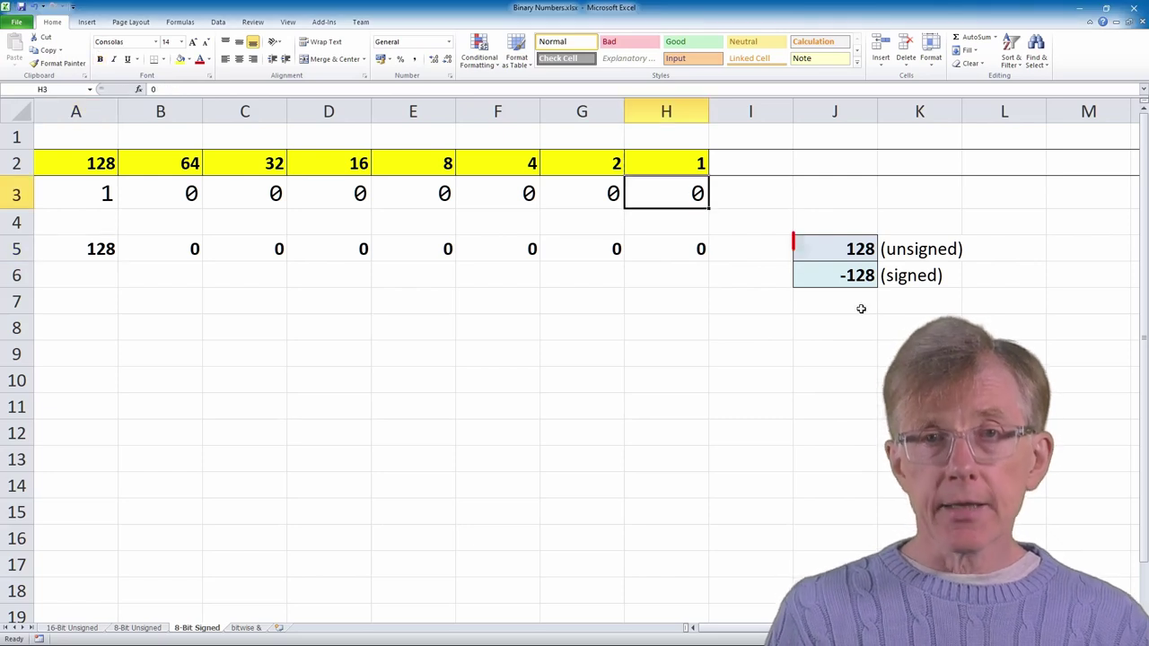
type("1")
key("Return")
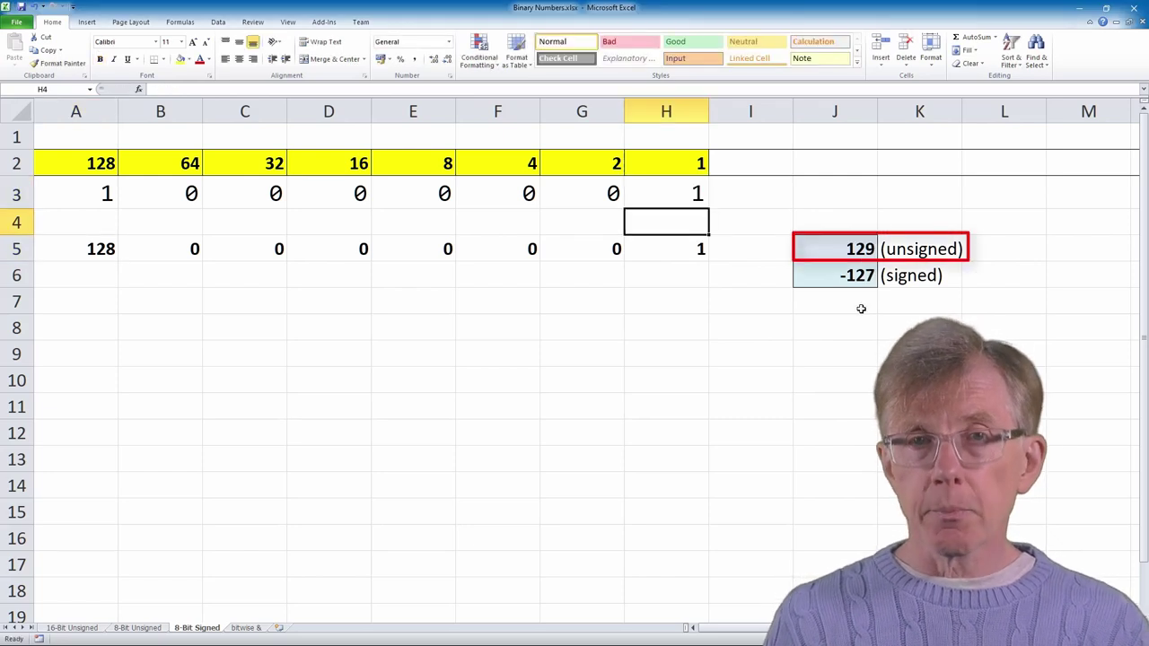
left_click(840, 410)
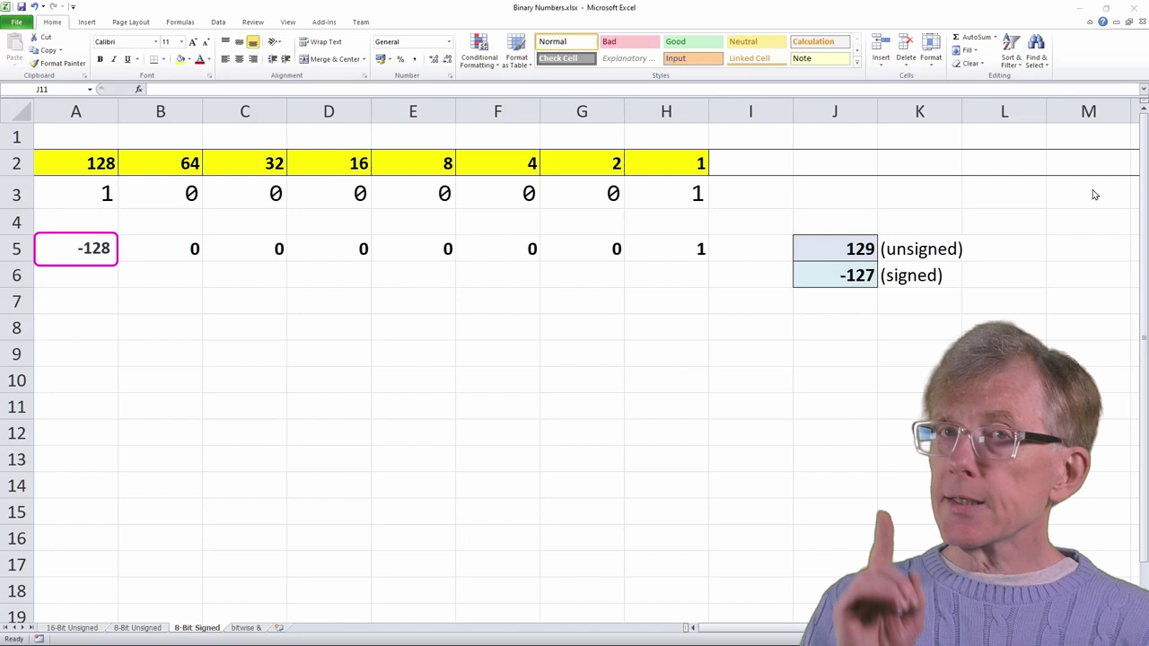
Step: Set the 2 bit in cell G3 to 1 so row 3 reads 10000011
key("F2")
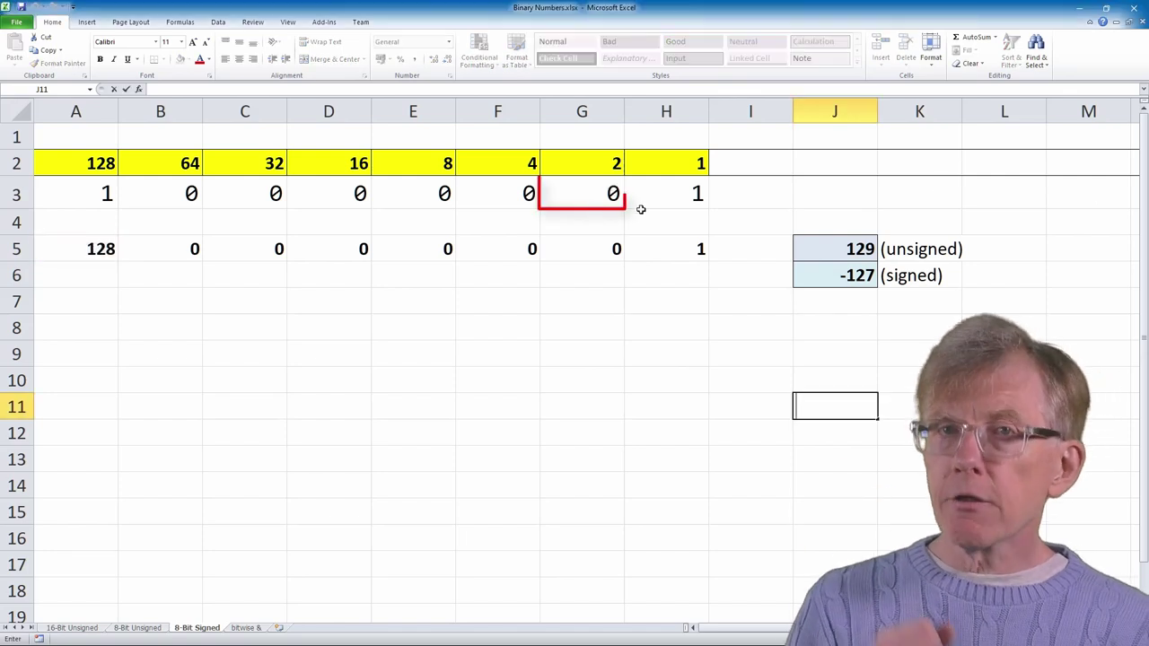
left_click(602, 194)
type("1")
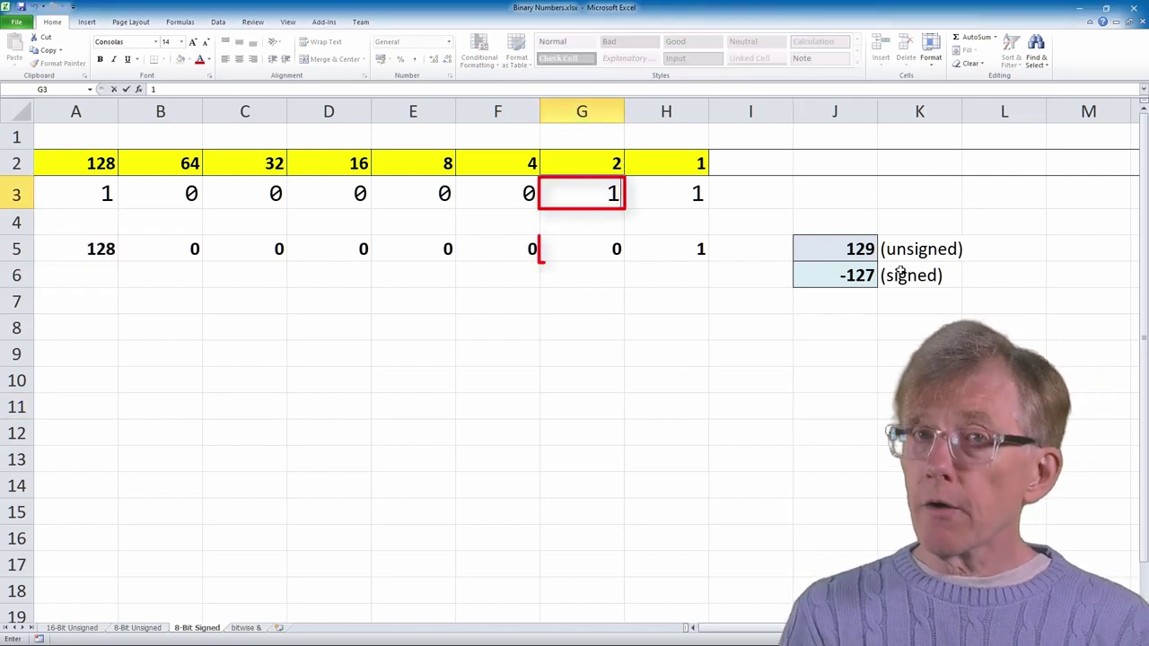
key("Return")
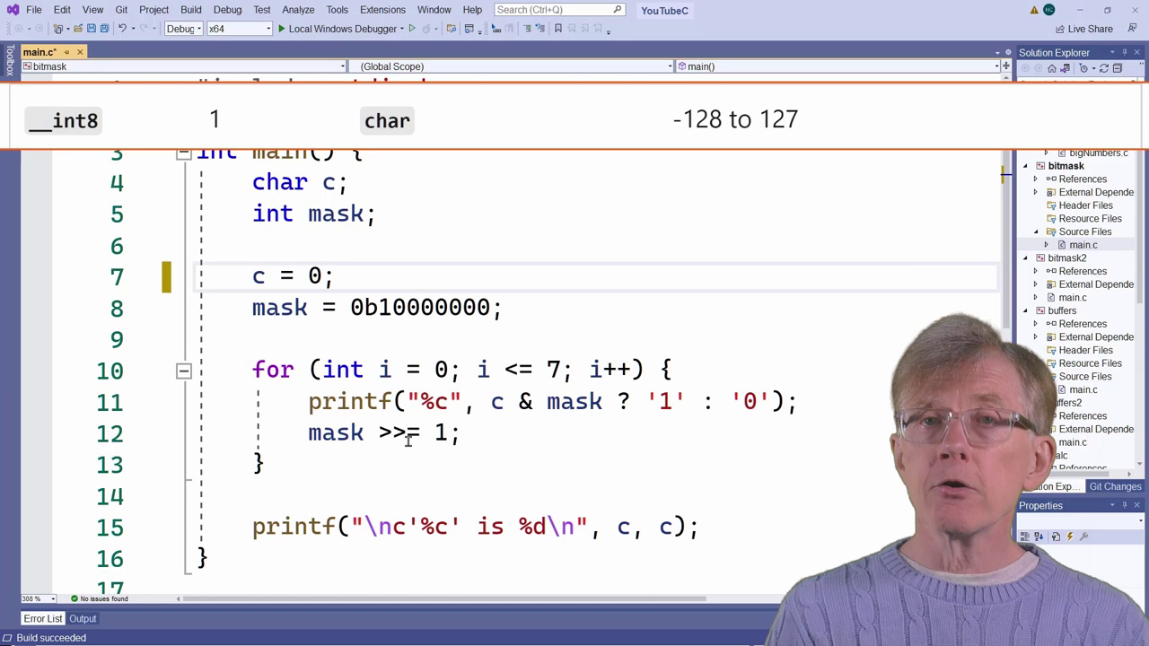
Step: In the bitmask project's main.c in Visual Studio, assign 127 to the char variable c and run the program without debugging
key("BackSpace")
type("127")
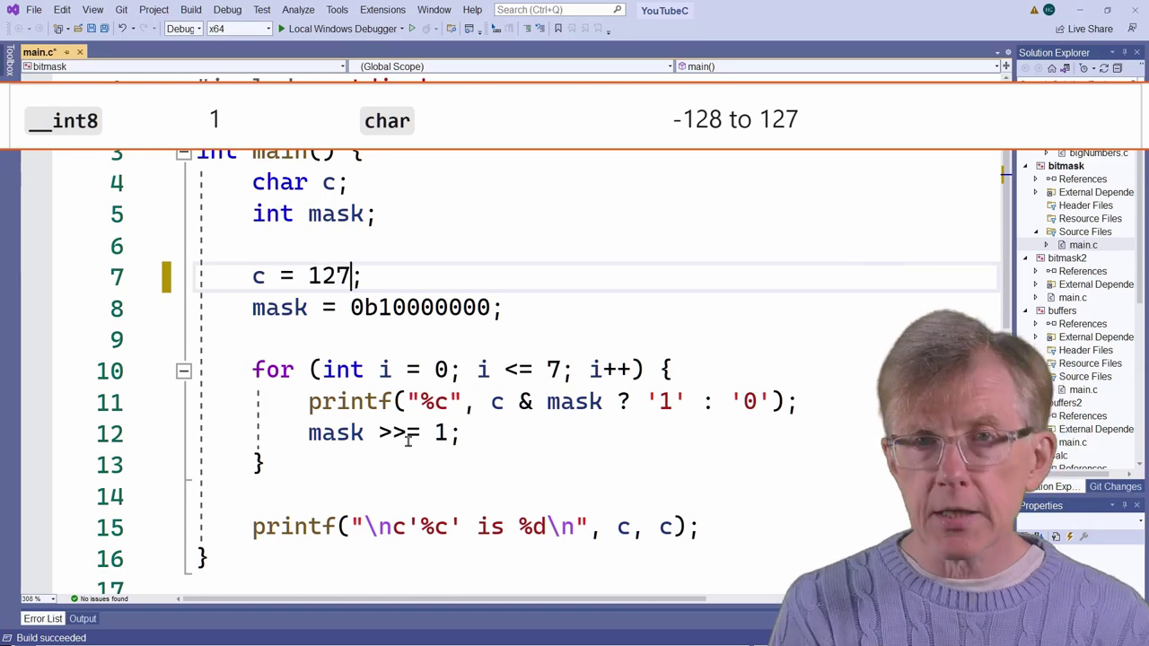
key("ctrl+F5")
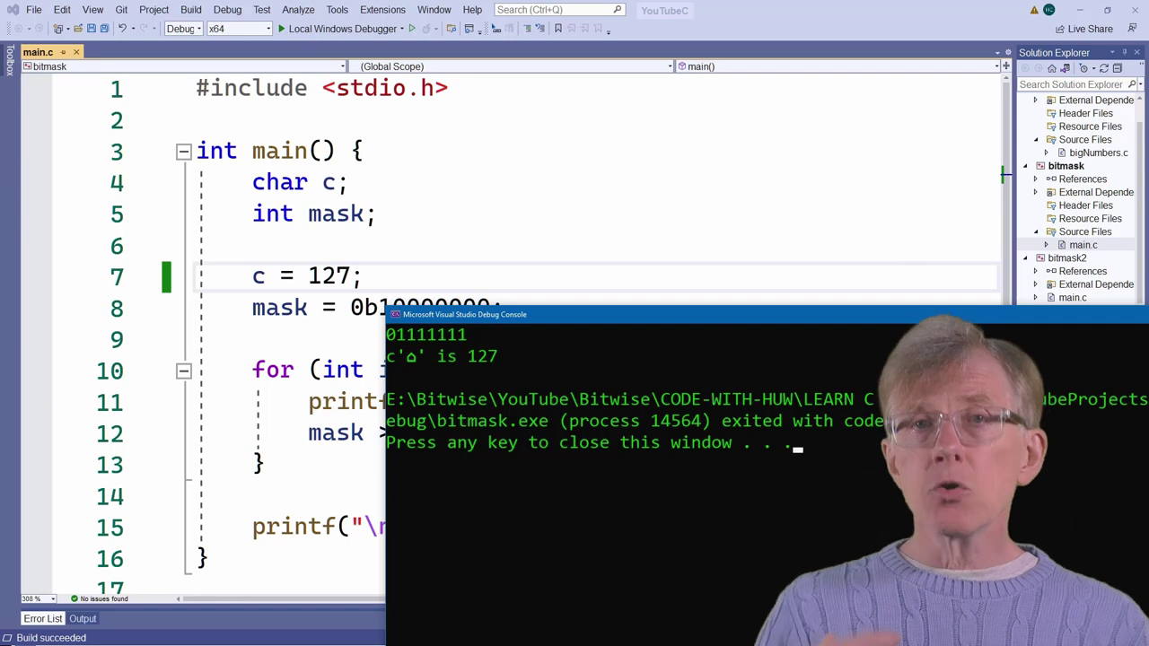
Step: Close the console output, change the value assigned to c to 128 and run the program again without debugging
key("Return")
key("BackSpace")
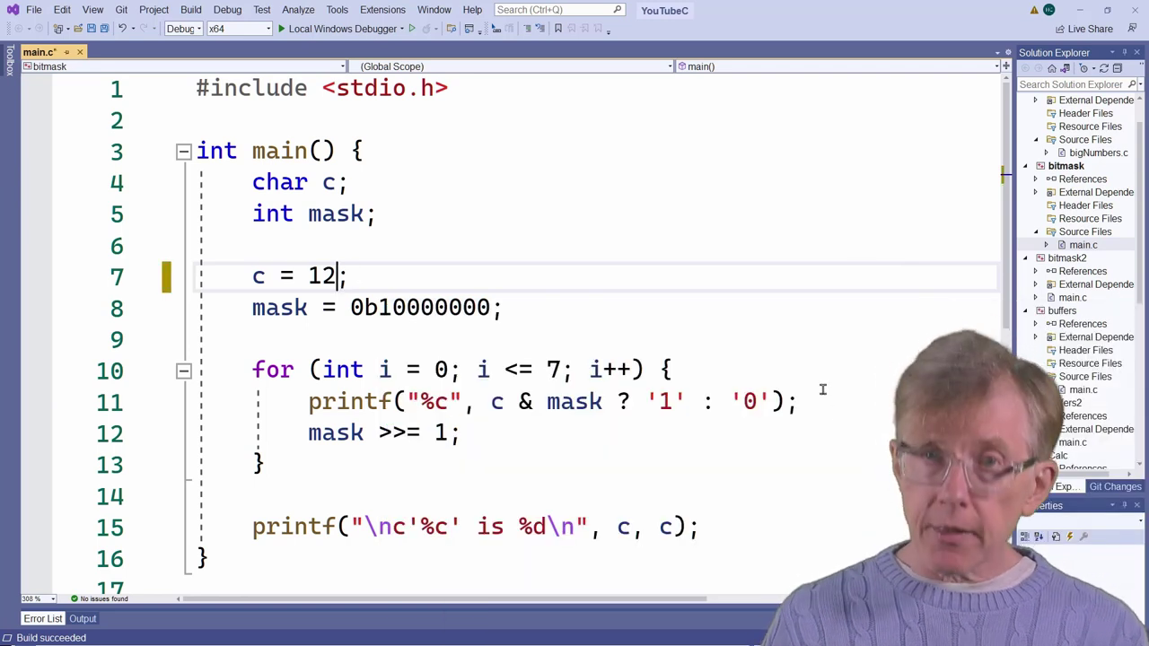
type("8")
key("ctrl+F5")
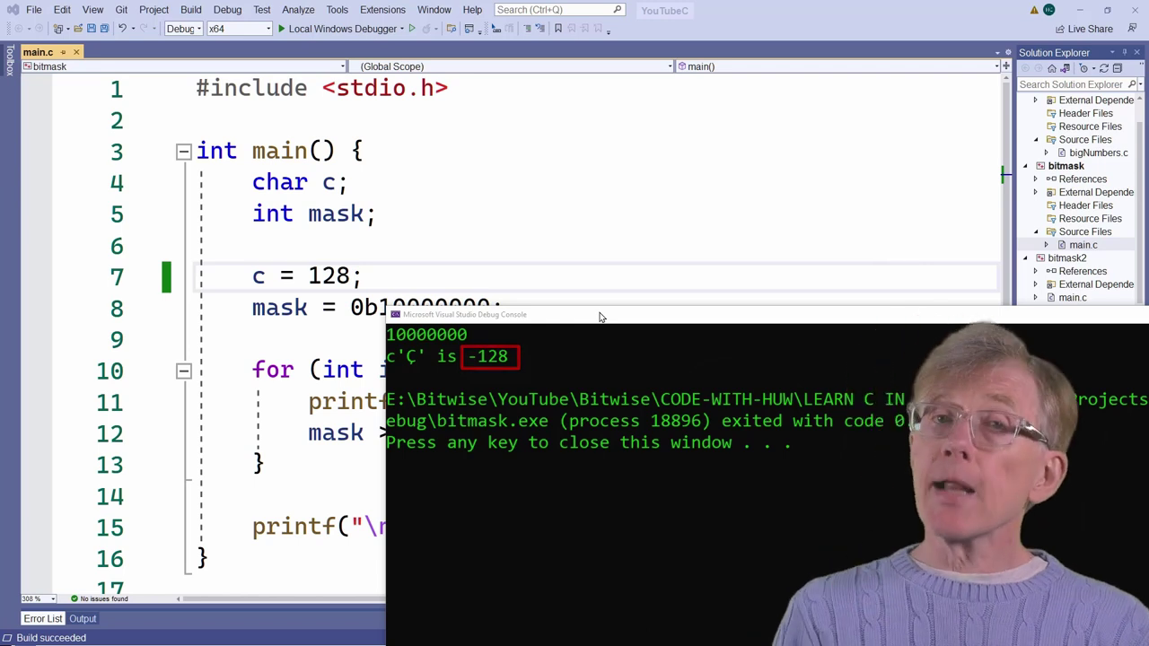
Step: Dismiss the console, change the value assigned to c to 129 and rerun the program without debugging
key("Return")
left_click(337, 276)
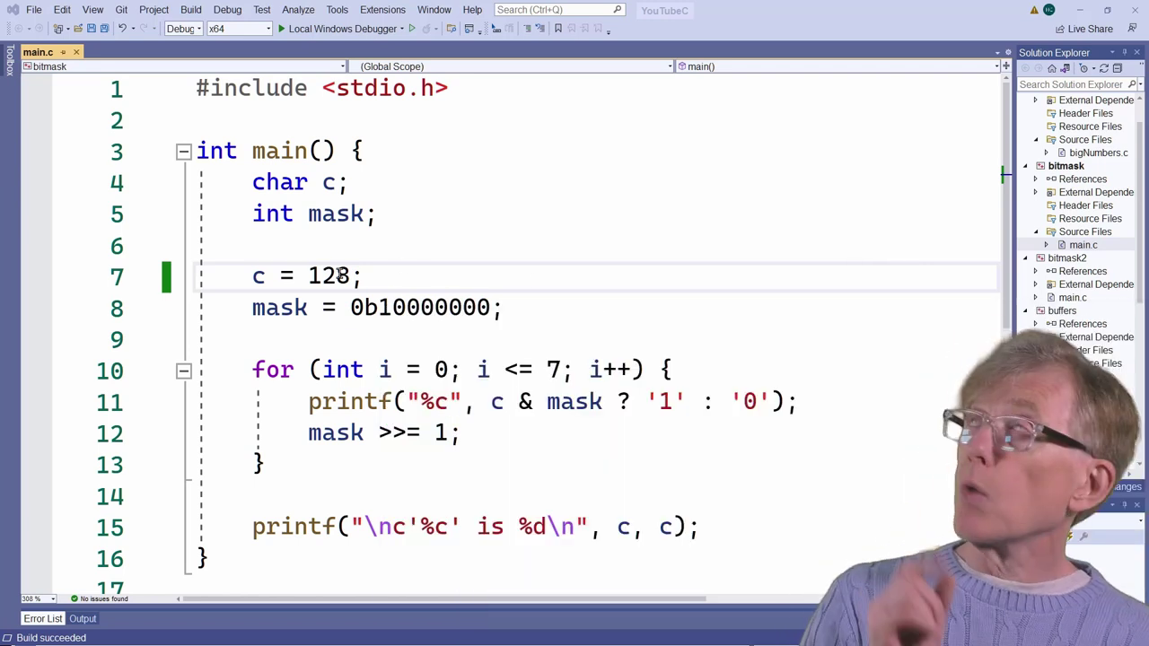
key("Delete")
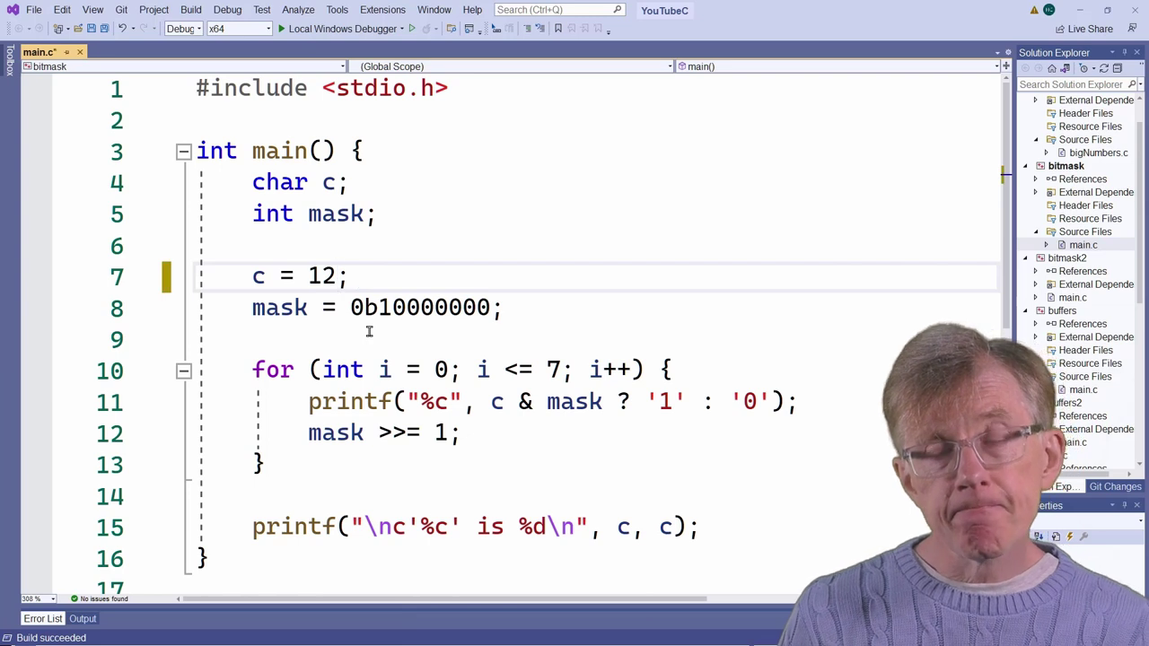
type("9")
key("ctrl+F5")
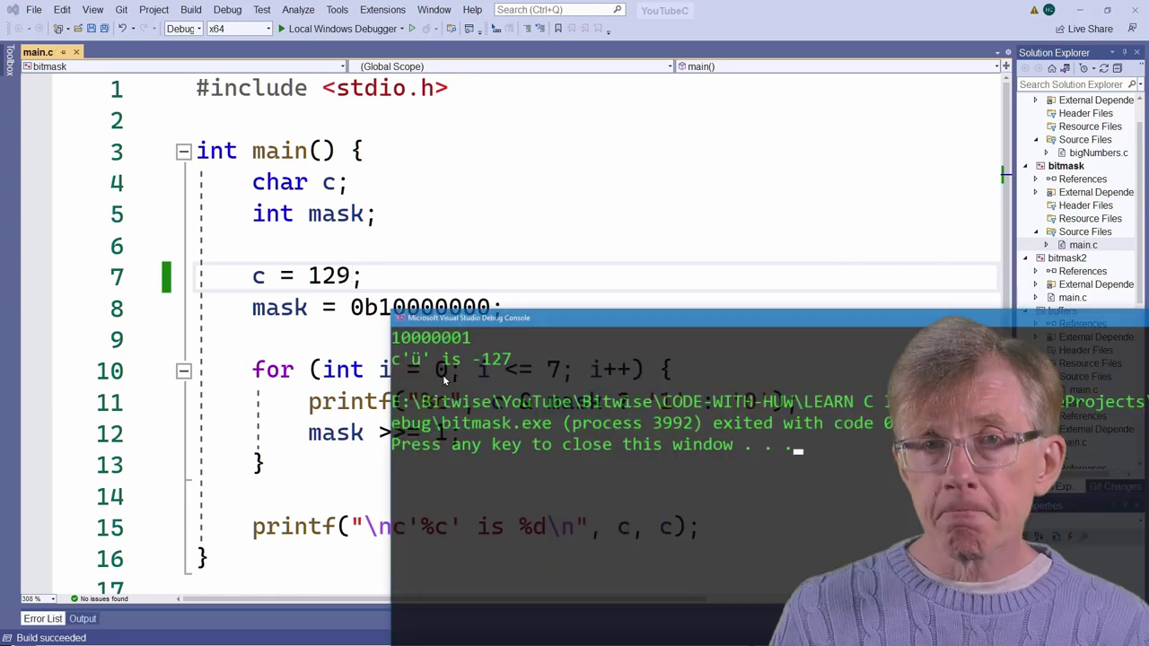